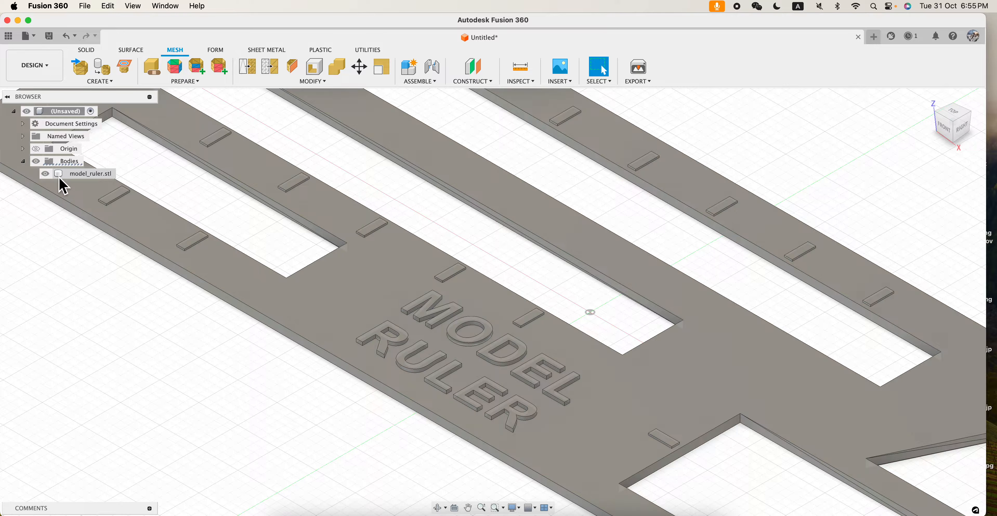
Turn on design history capture for the unsaved design containing the model_ruler.stl body
scroll(174, 361, "up", 3)
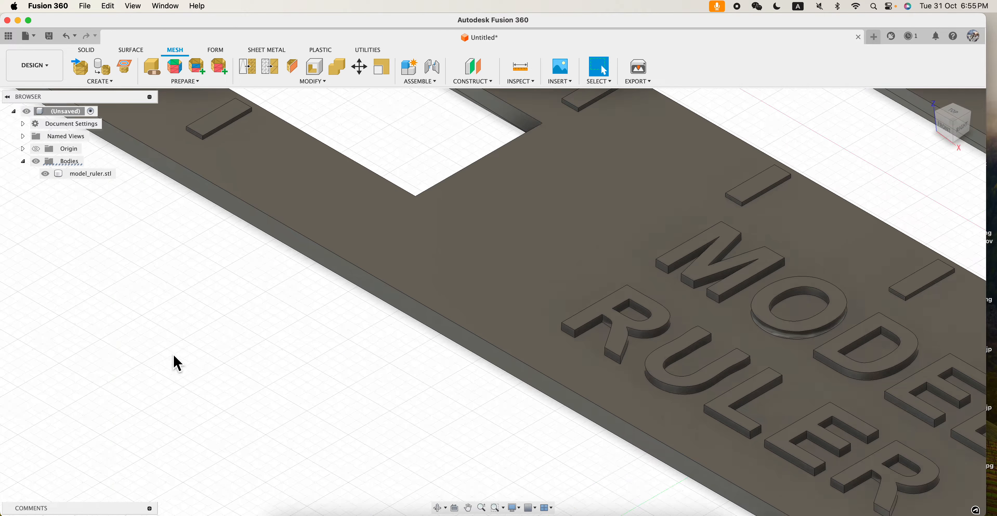
scroll(174, 361, "down", 5)
scroll(180, 362, "down", 1)
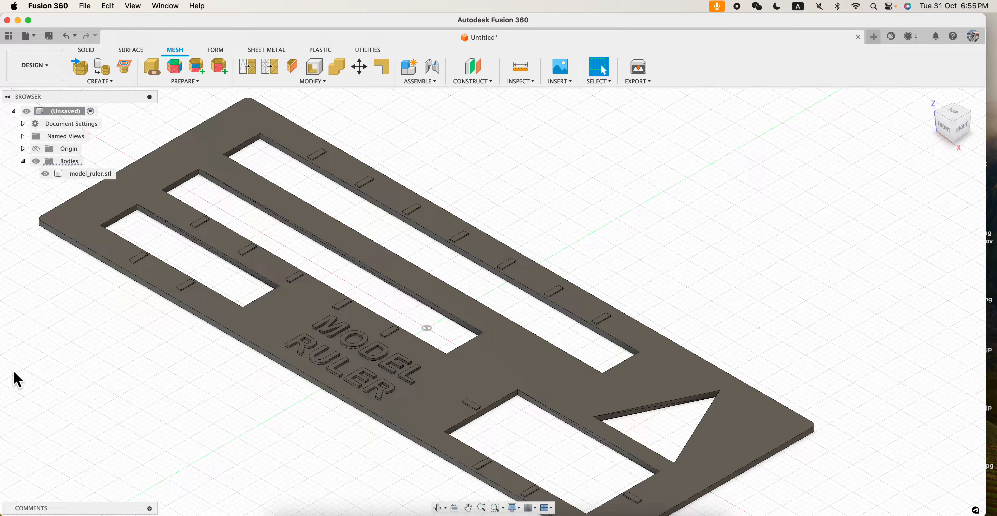
left_click(93, 51)
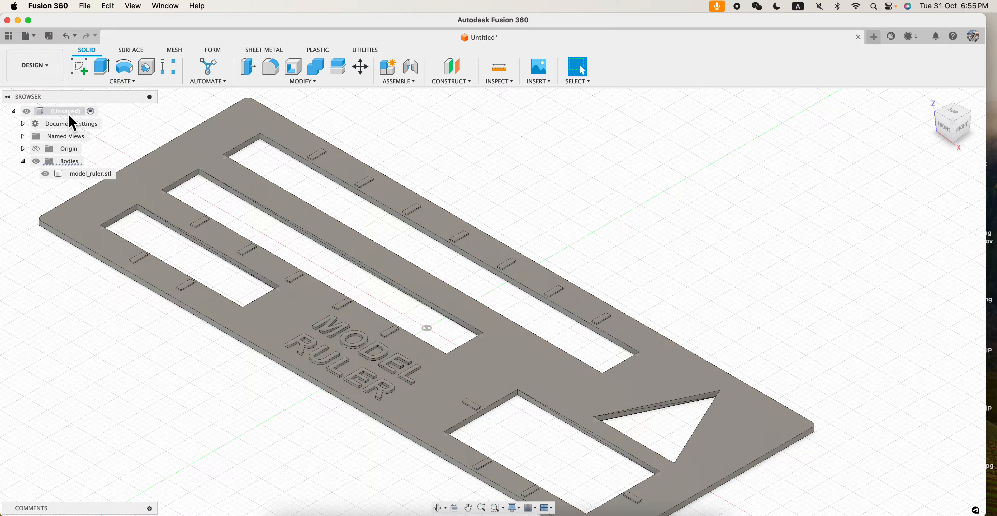
right_click(70, 116)
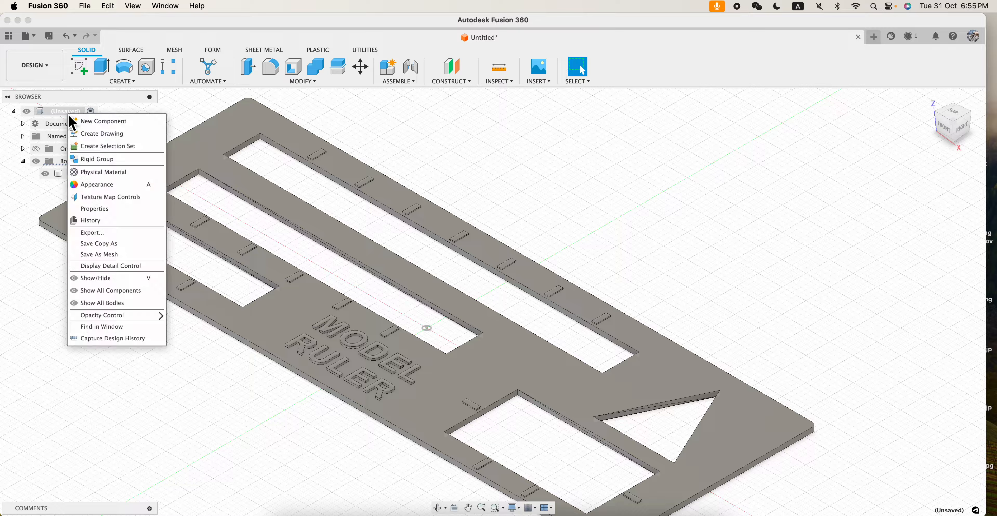
left_click(116, 340)
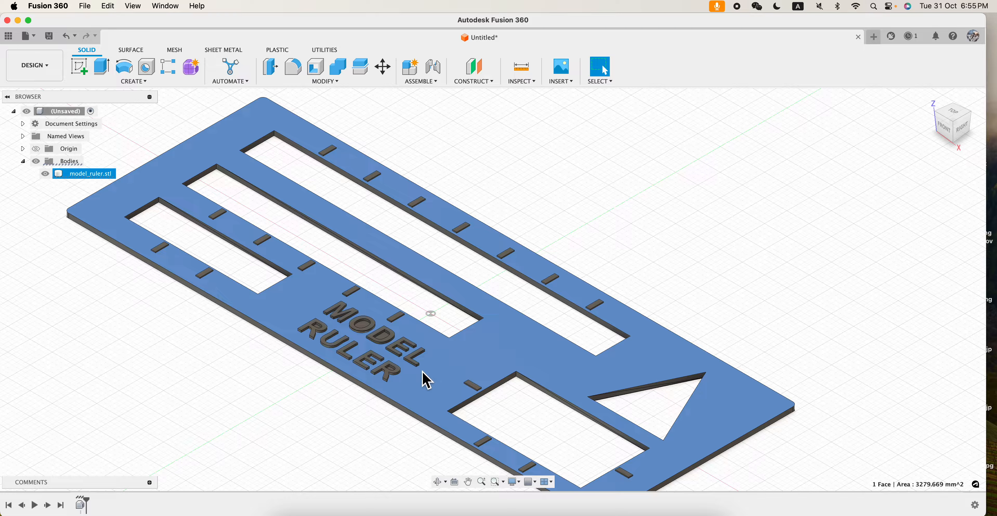
Sketch a closed four-sided outline of lines around the MODEL RULER text on the ruler's top face
left_click(79, 66)
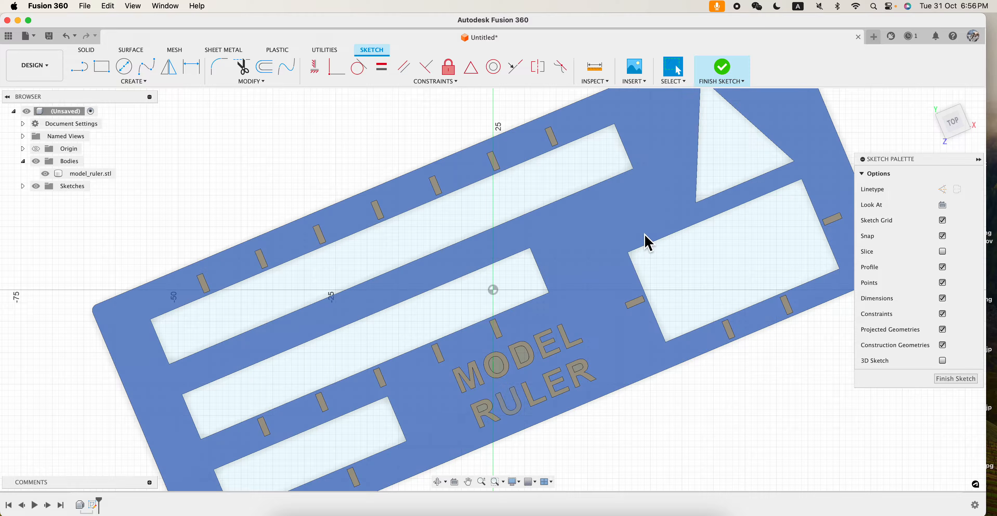
left_click(86, 69)
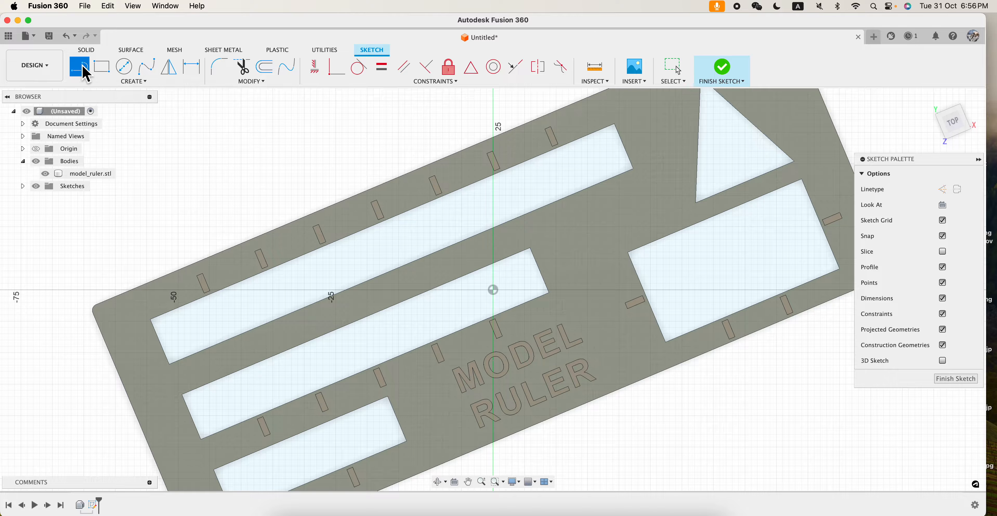
left_click(571, 313)
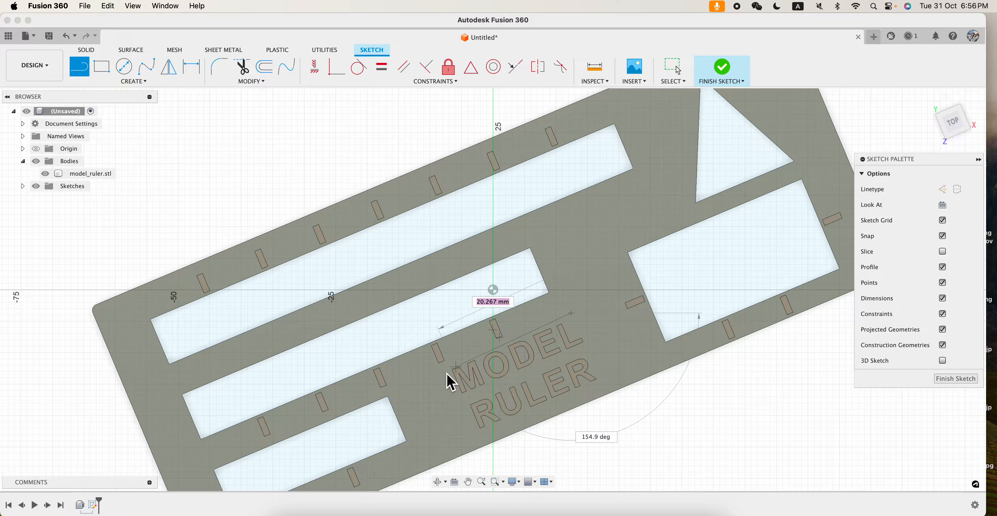
left_click(418, 378)
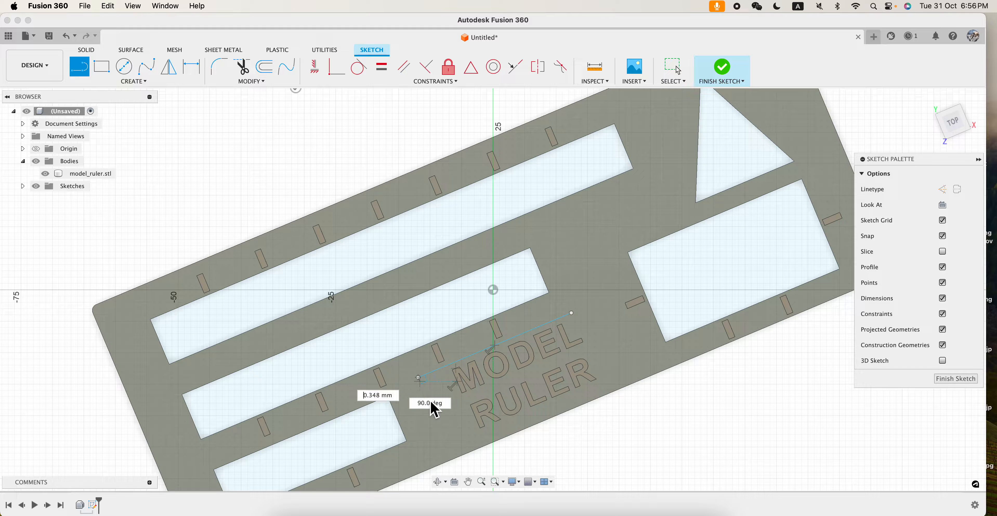
left_click(459, 444)
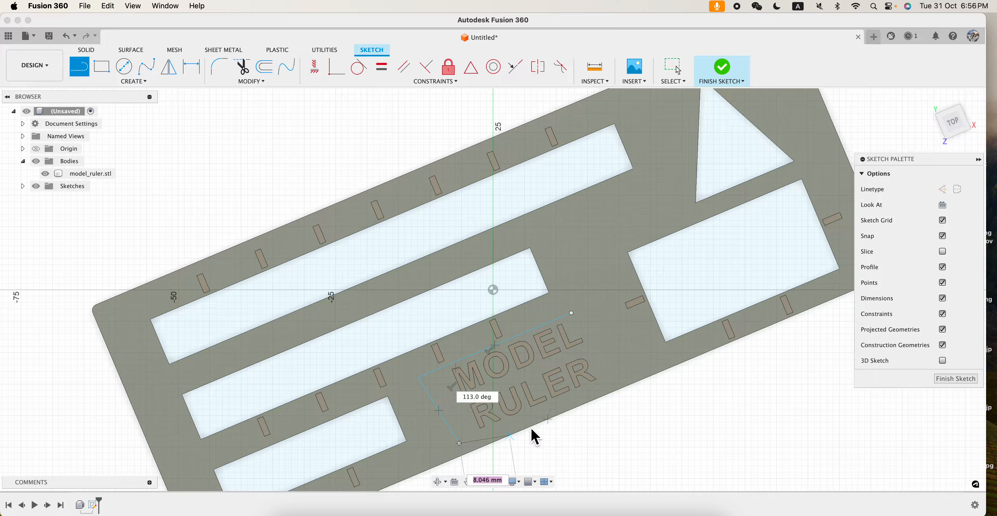
left_click(621, 375)
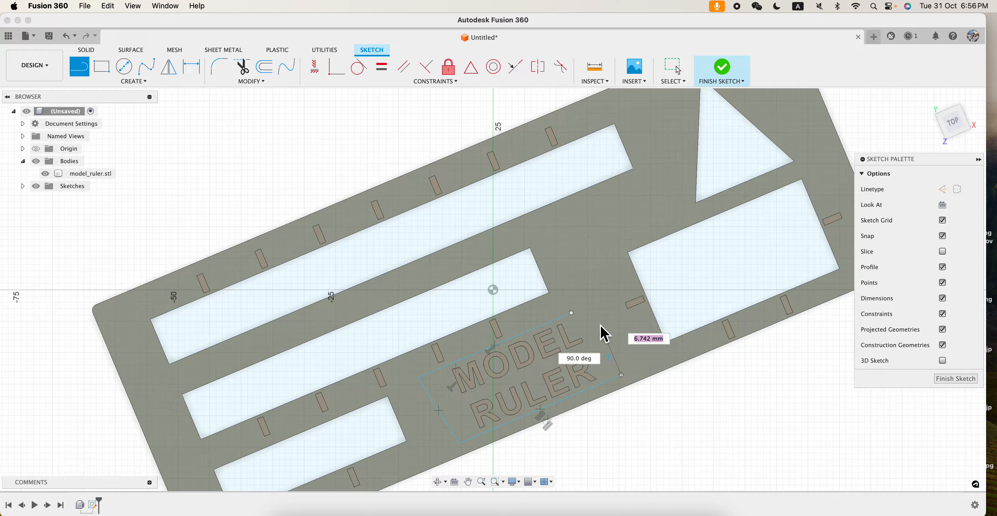
left_click(572, 312)
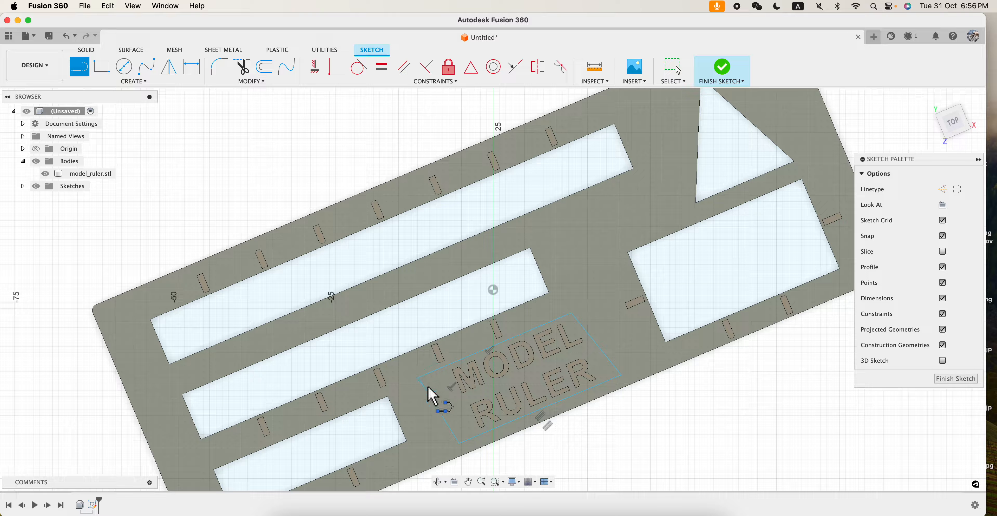
Try to extrude the MODEL RULER text area as a cut with a distance of -1.2 mm
left_click(86, 50)
left_click(101, 66)
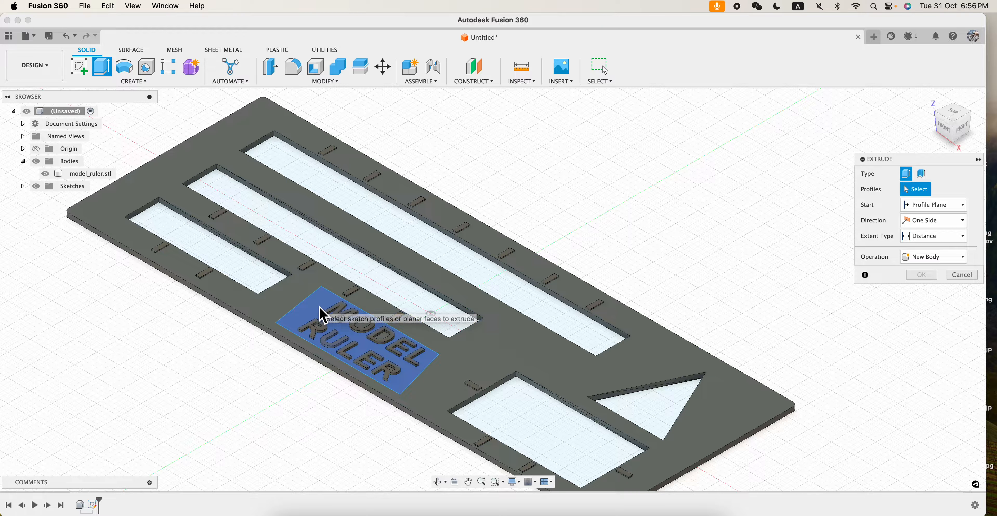
left_click_drag(311, 284, 449, 437)
left_click(953, 113)
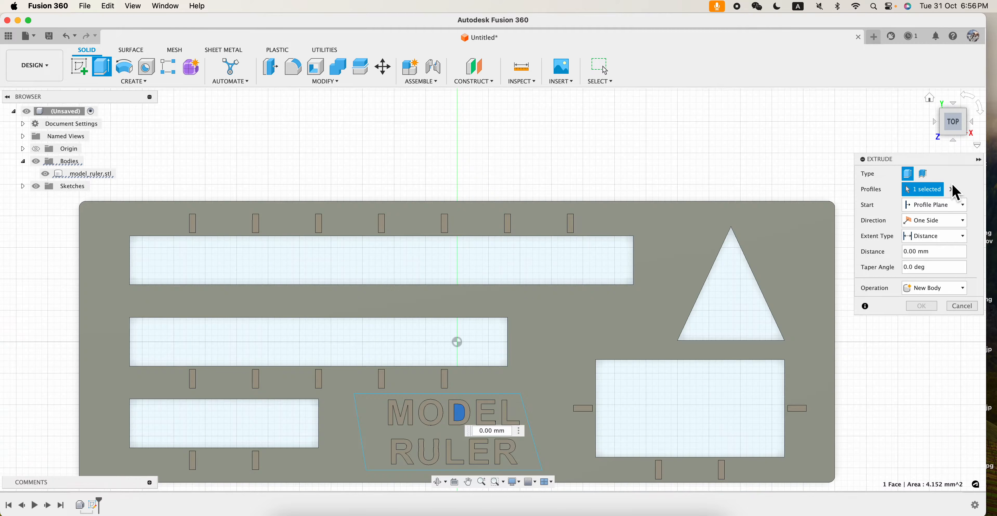
left_click(951, 189)
left_click_drag(347, 392, 569, 479)
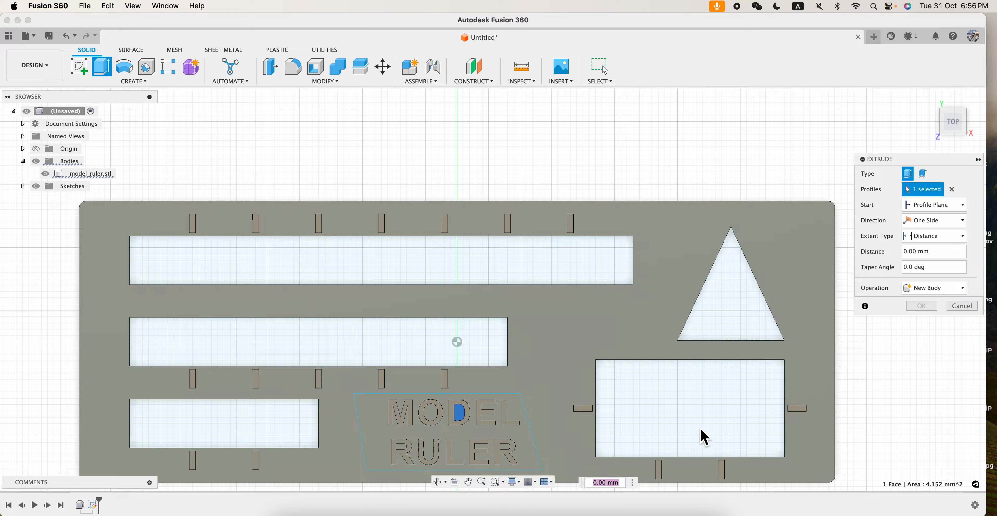
left_click_drag(525, 445, 803, 484)
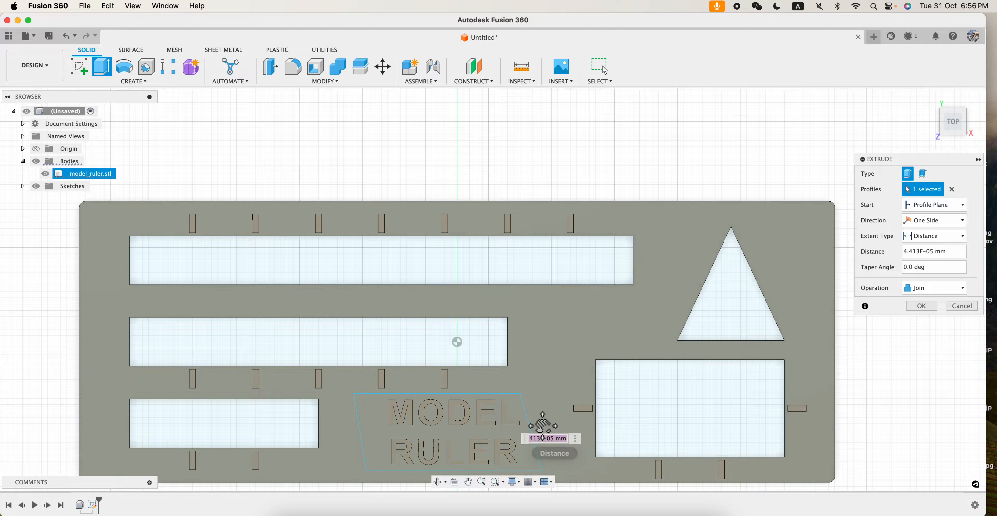
middle_click_drag(549, 433, 528, 328)
middle_click_drag(563, 398, 463, 359, "shift")
scroll(463, 359, "up", 5)
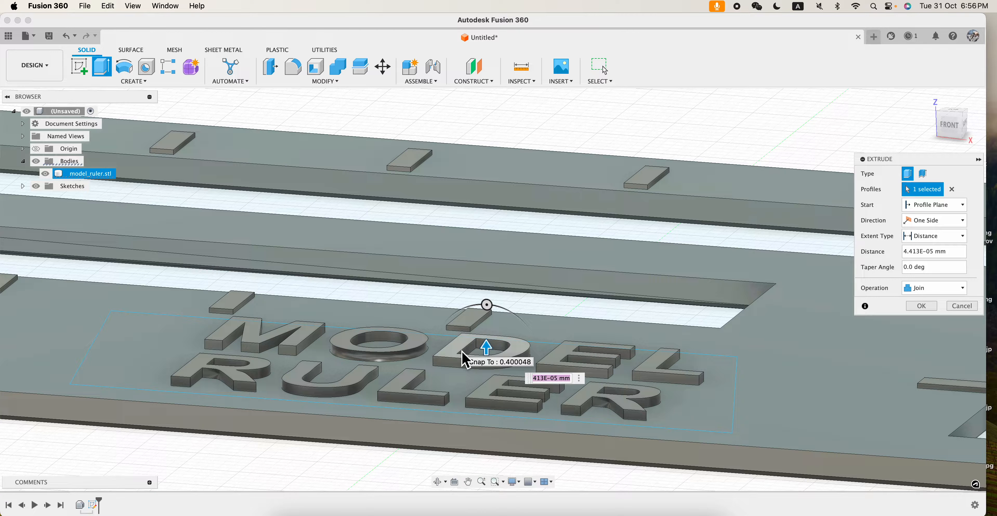
type("-1.2")
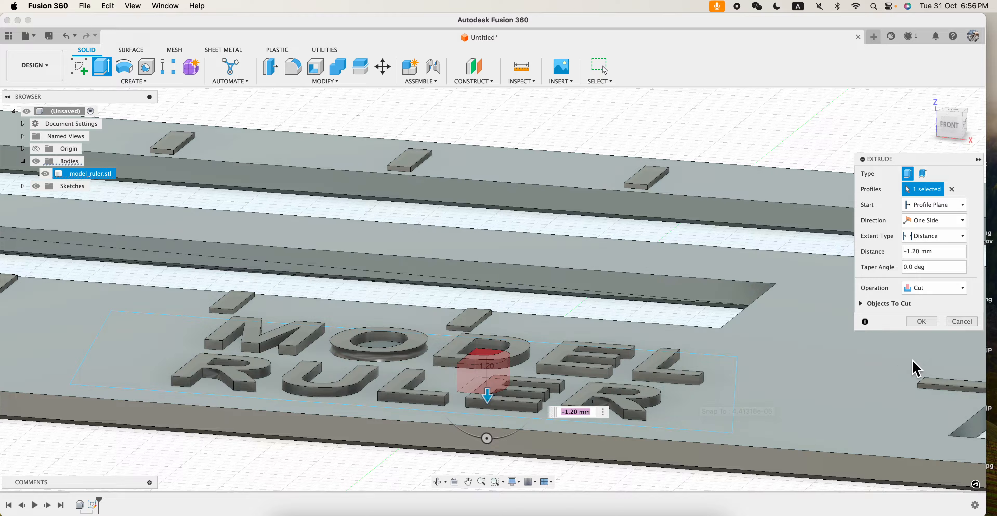
left_click(961, 321)
scroll(658, 400, "down", 10)
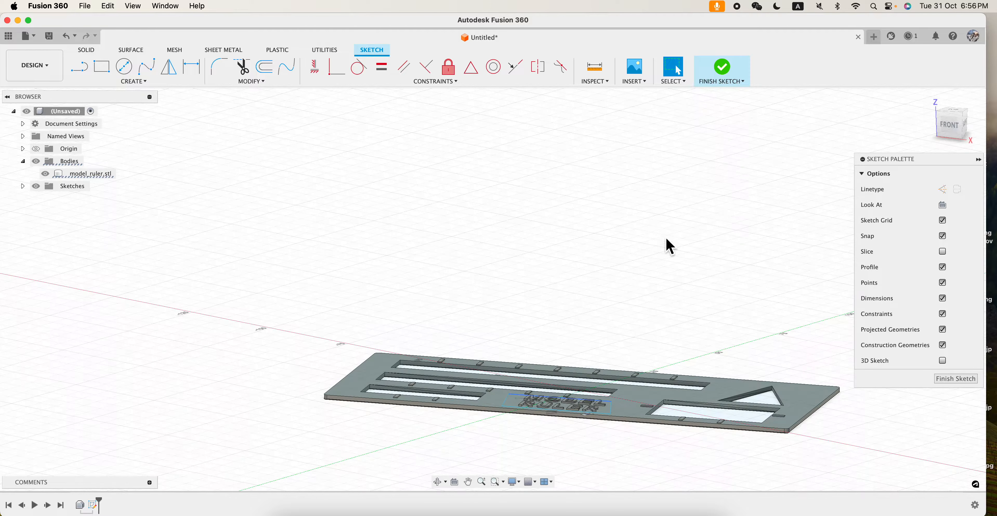
Finish the outline sketch on the top face and delete it from the design history
left_click(741, 65)
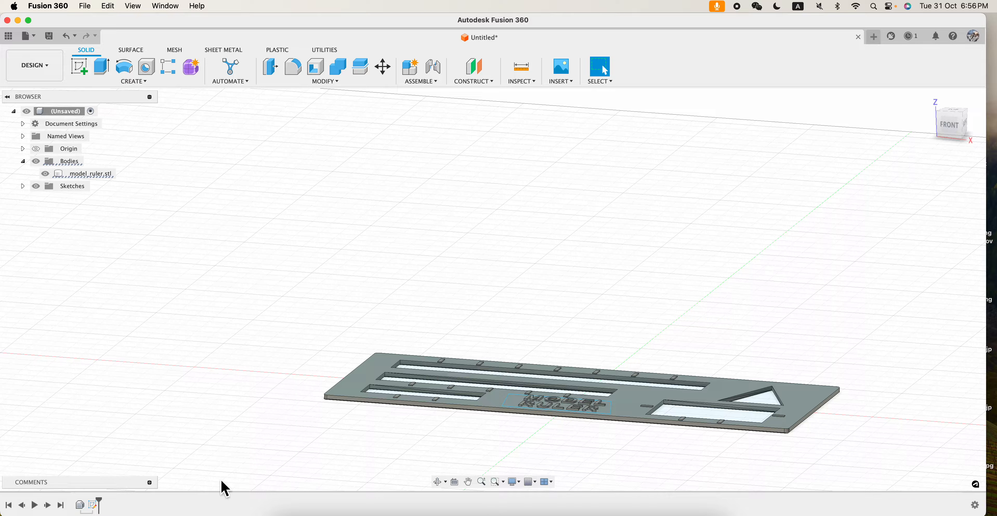
left_click_drag(97, 503, 86, 503)
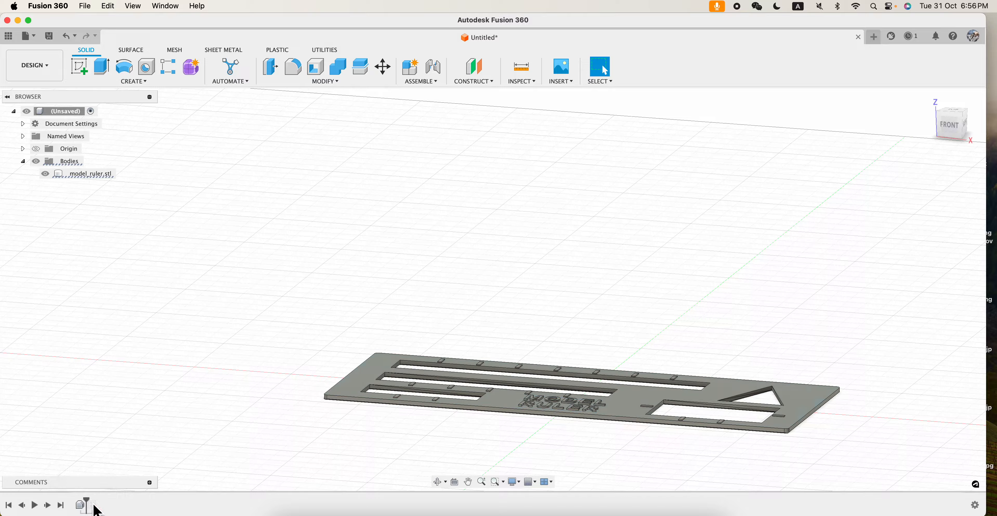
right_click(92, 504)
left_click(116, 445)
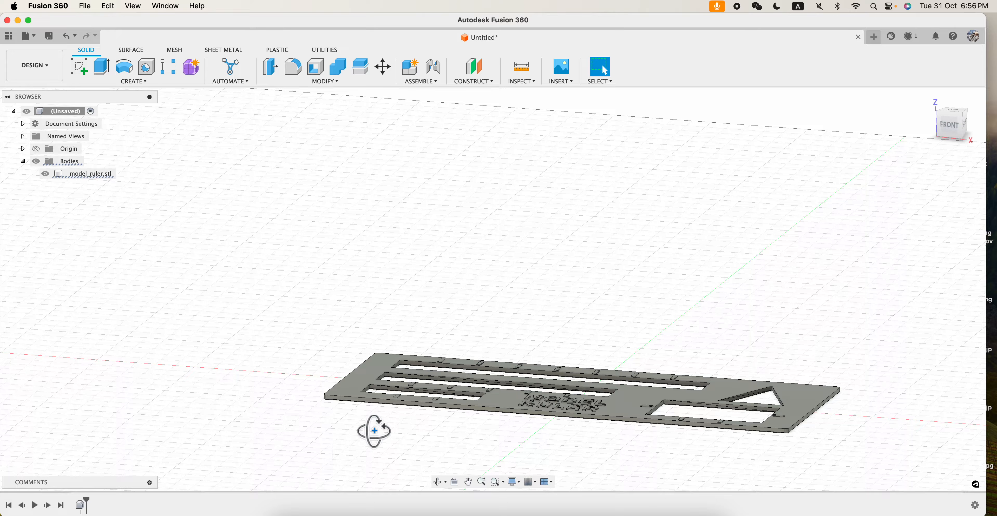
Sketch a two-point rectangle on the ruler's bottom face that covers the area behind the MODEL RULER text
mouse_move(373, 430)
middle_mouse_down("shift")
mouse_move(378, 344)
mouse_move(383, 360)
middle_mouse_up("shift")
left_click(508, 401)
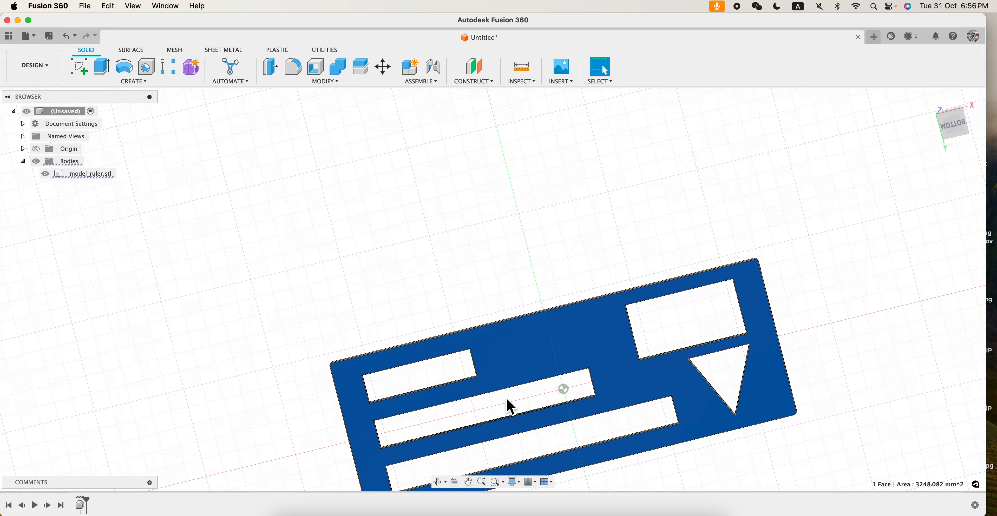
left_click(78, 66)
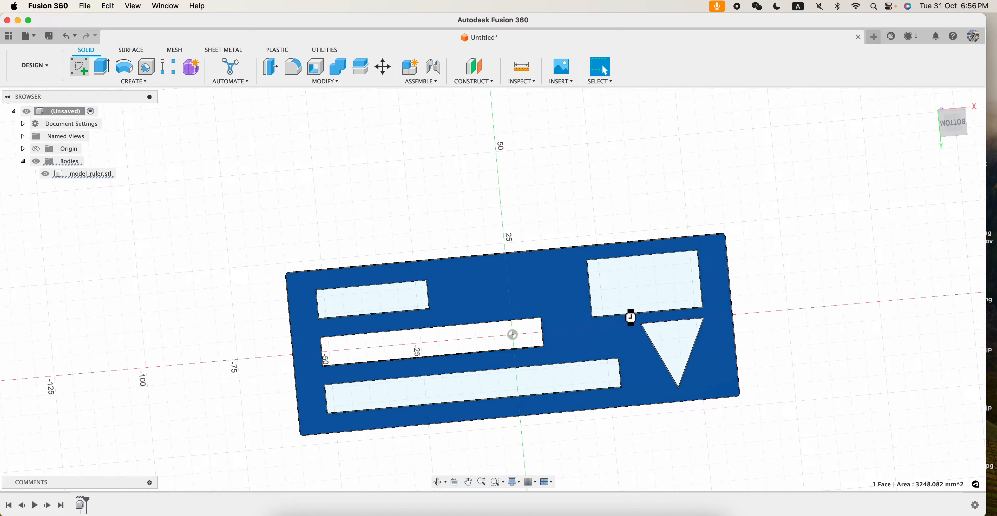
left_click(101, 67)
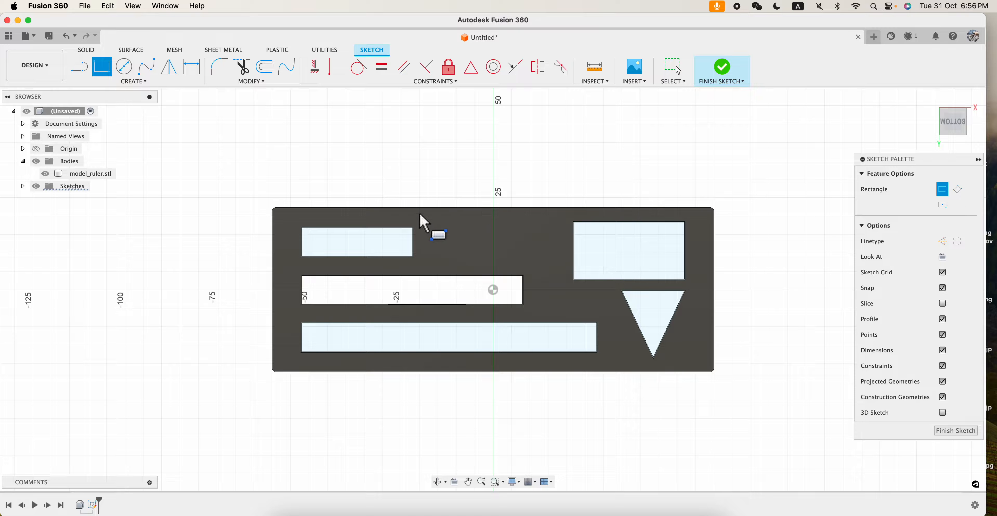
left_click(425, 209)
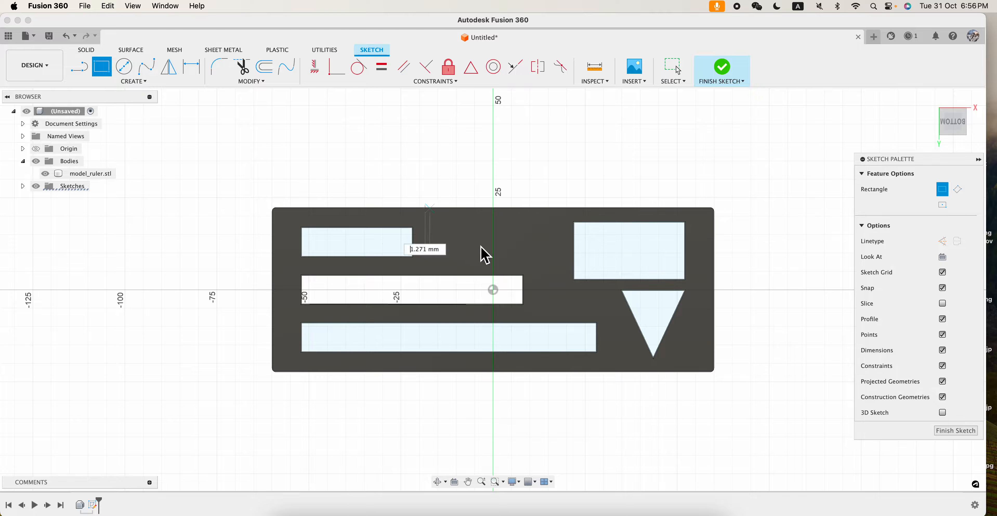
left_click(567, 264)
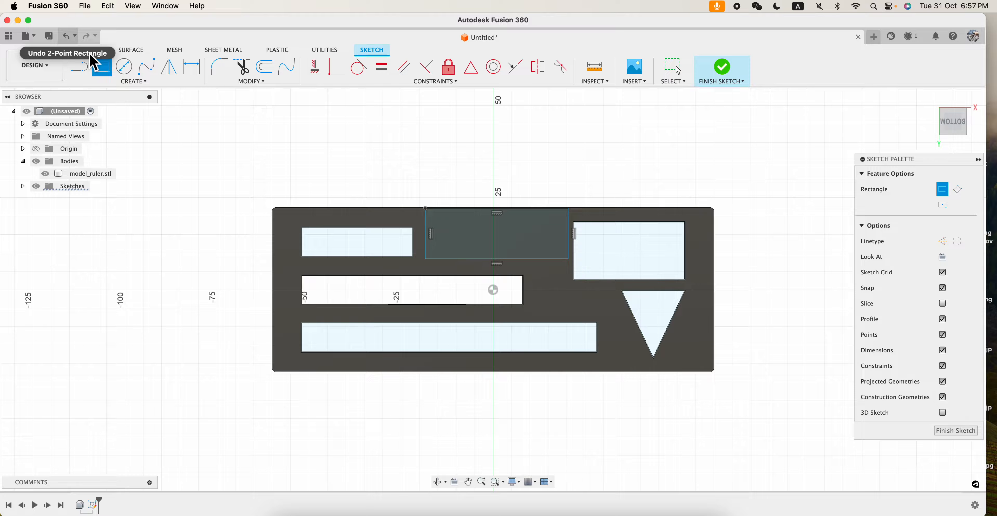
middle_click_drag(436, 165, 443, 323, "shift")
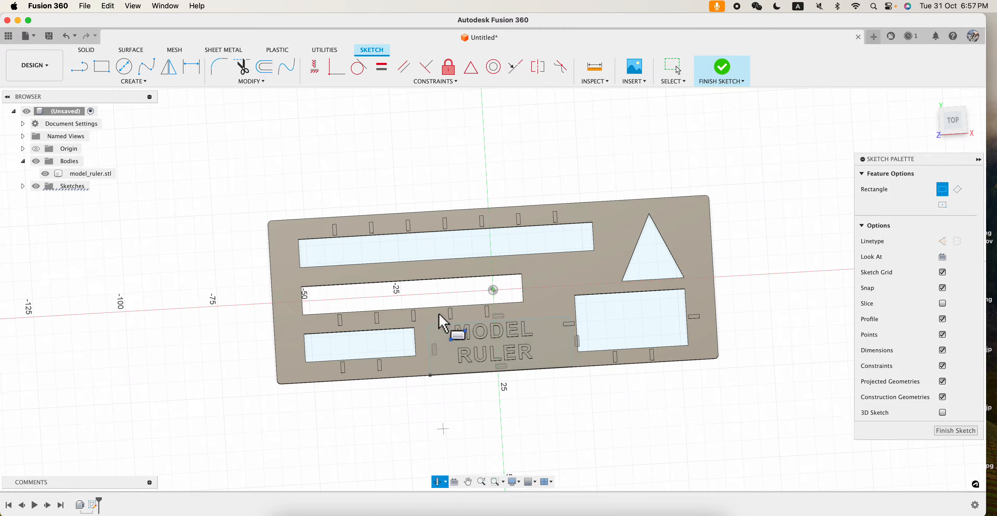
scroll(548, 374, "up", 10)
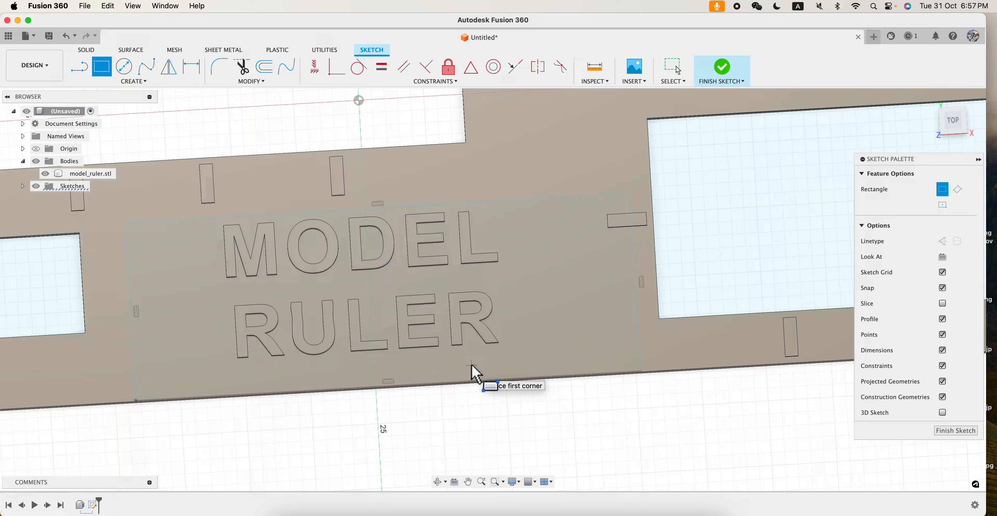
Extrude the bottom-face rectangle as a cut with a distance of -4 mm through the ruler and its raised text
left_click(86, 49)
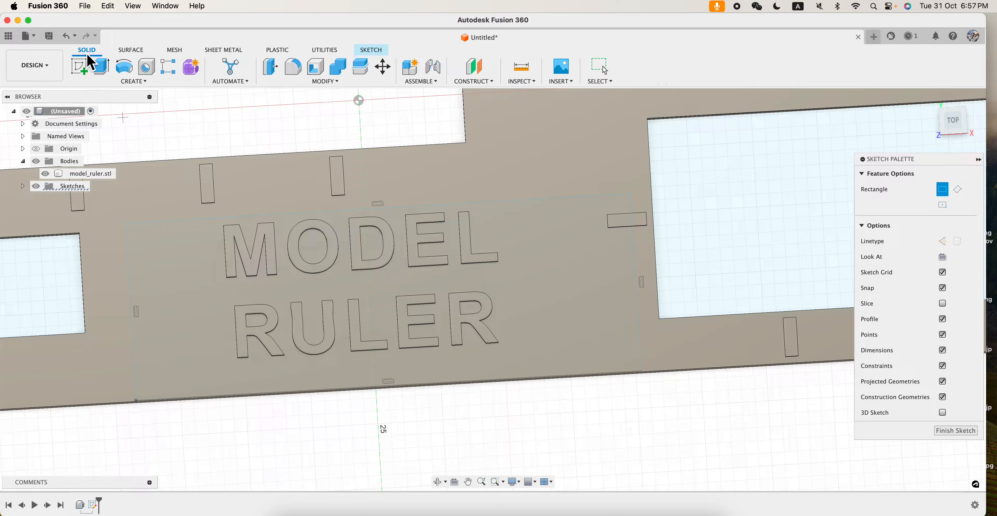
left_click(105, 73)
mouse_move(623, 445)
middle_mouse_down("shift")
mouse_move(599, 379)
mouse_move(605, 320)
mouse_move(598, 330)
middle_mouse_up("shift")
left_click(532, 426)
scroll(530, 424, "down", 3)
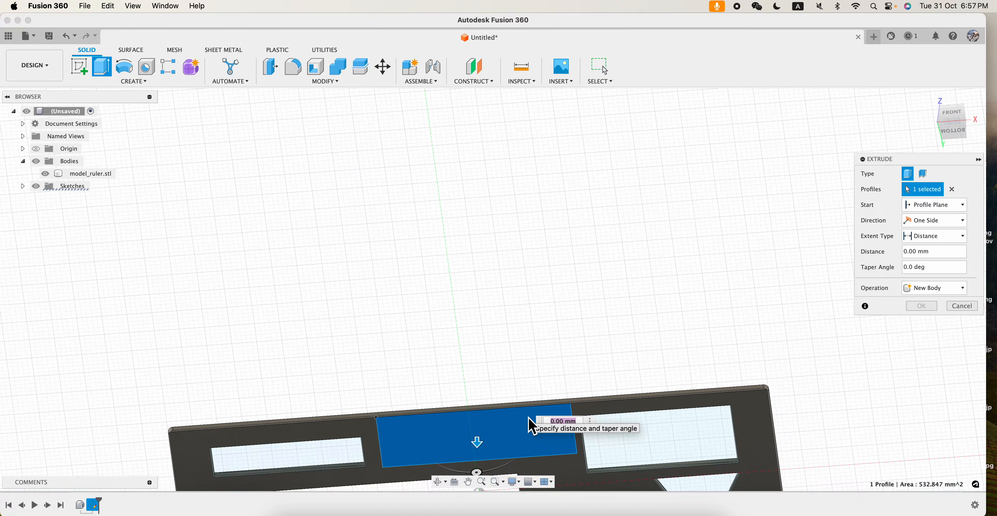
middle_click_drag(488, 361, 472, 396, "shift")
left_click_drag(468, 395, 468, 346)
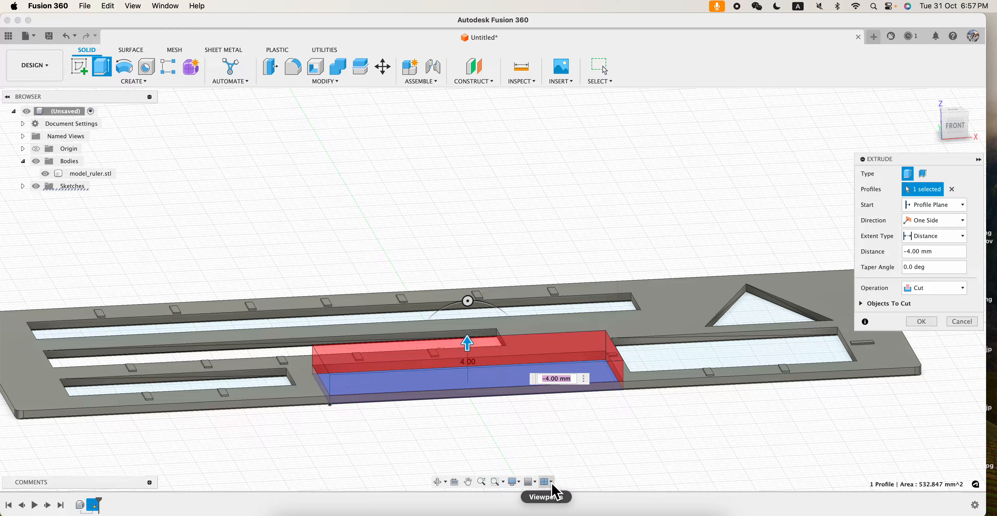
left_click(921, 322)
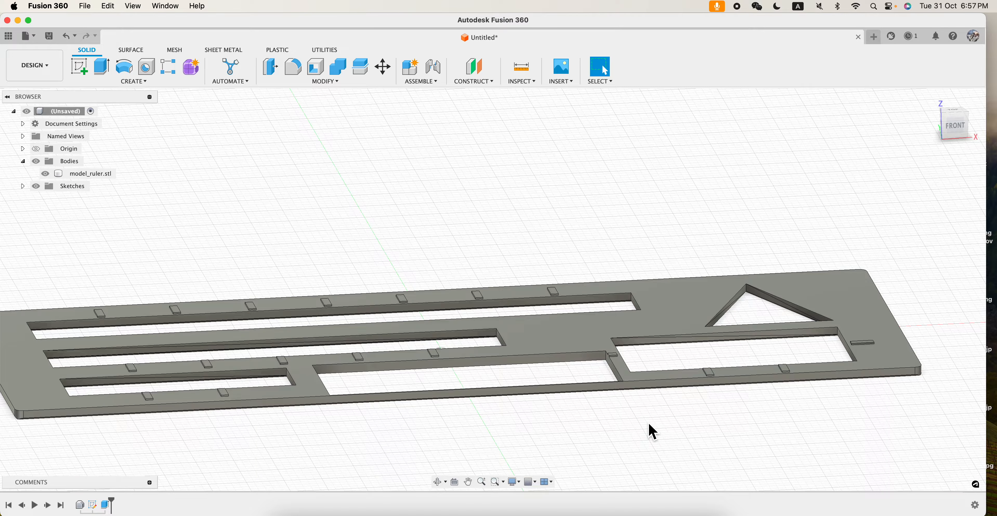
Undo the extruded cut through the text area and return to the rectangle sketch
middle_click_drag(653, 431, 655, 452, "shift")
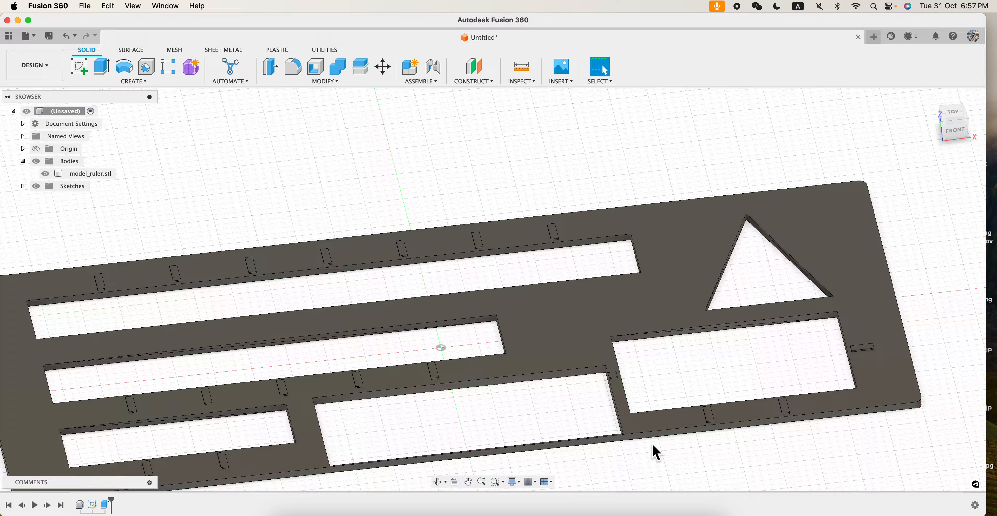
key("super+z")
key("super+z")
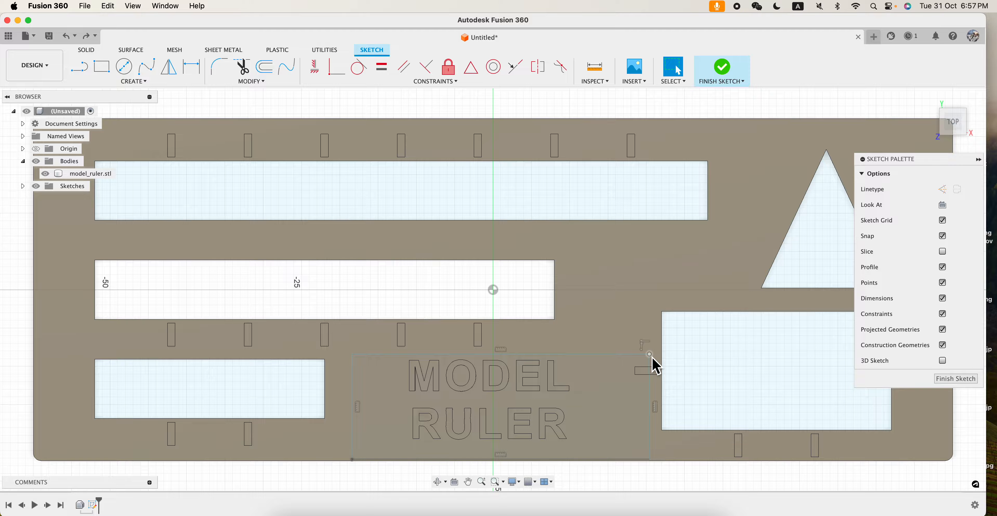
Narrow the rectangle around the MODEL RULER text and start a two-sided extruded cut from it with a 3 mm second side
left_click_drag(652, 360, 623, 357)
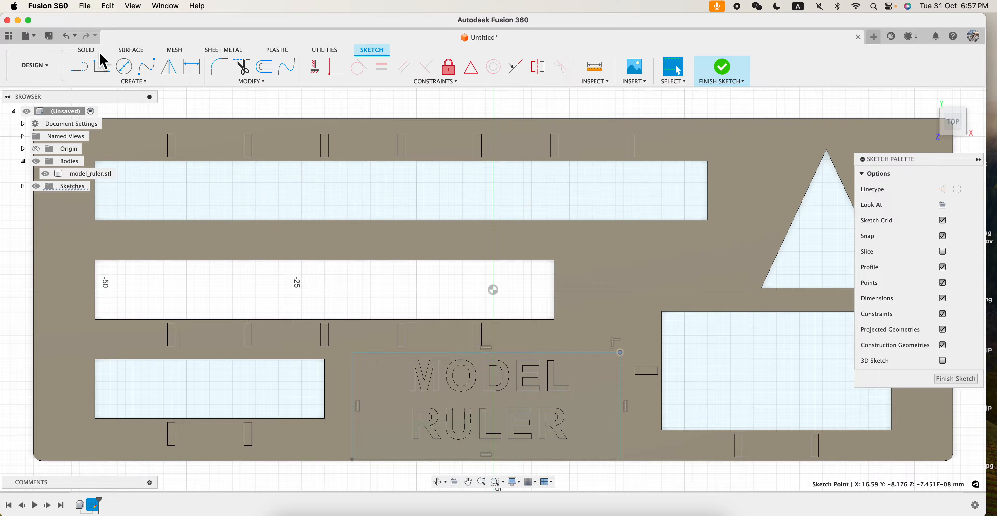
left_click(95, 51)
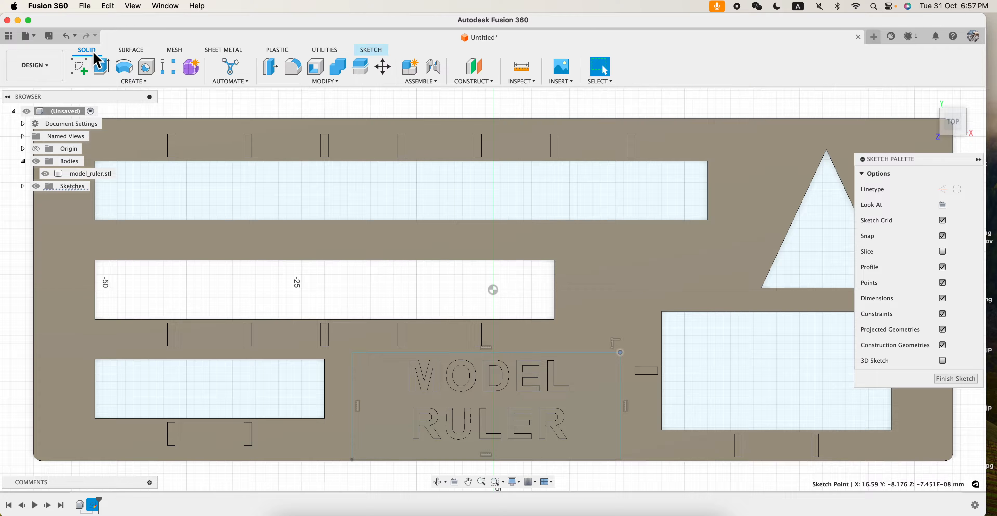
left_click(102, 67)
middle_click_drag(600, 464, 562, 338, "shift")
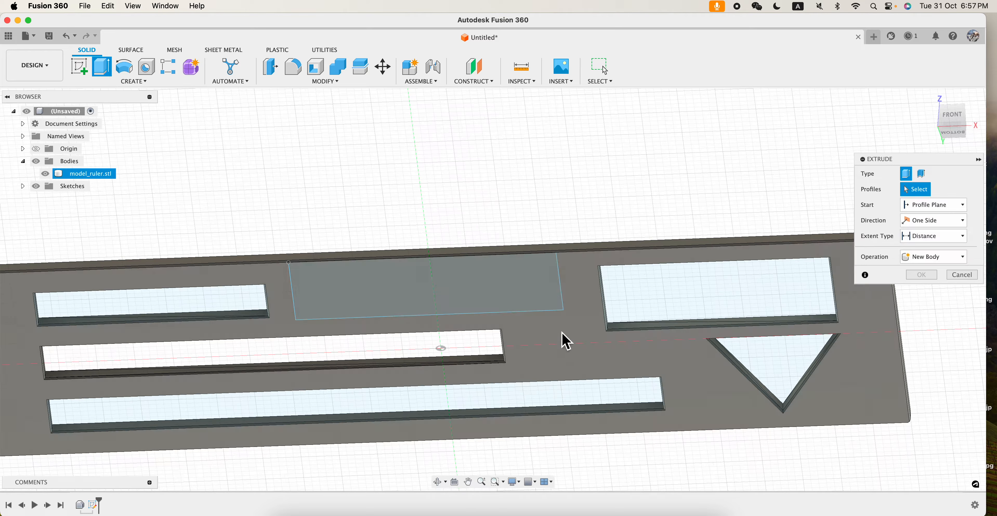
left_click(536, 282)
middle_click_drag(530, 209, 541, 258, "shift")
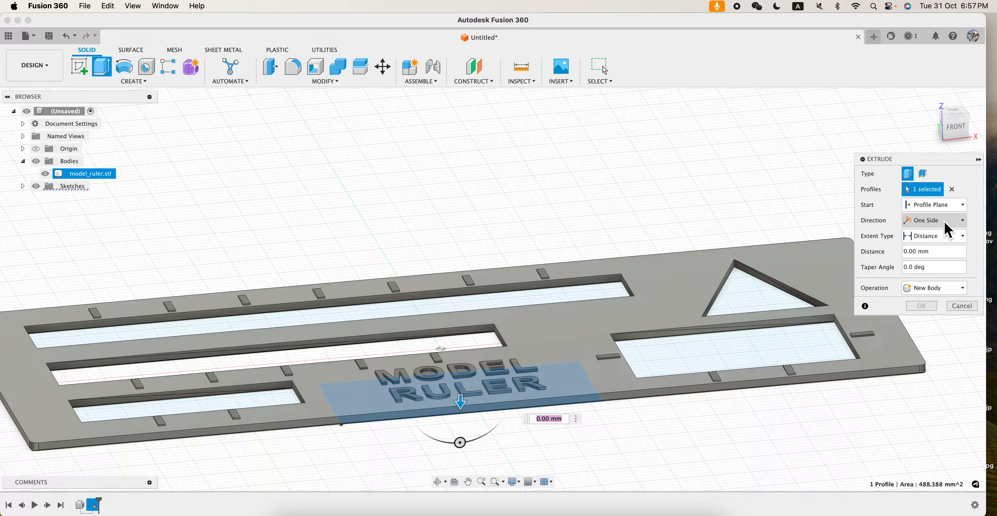
left_click(953, 221)
left_click(936, 249)
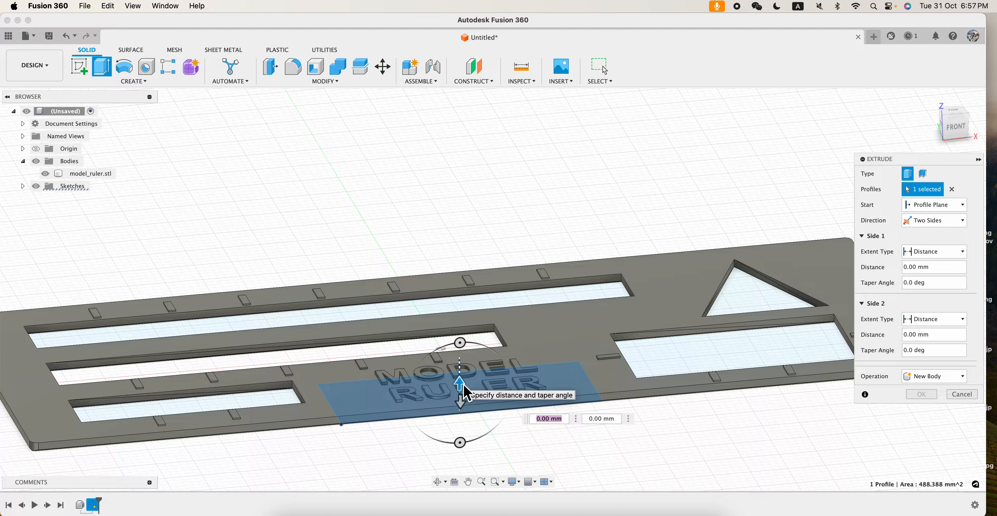
left_click_drag(463, 394, 458, 364)
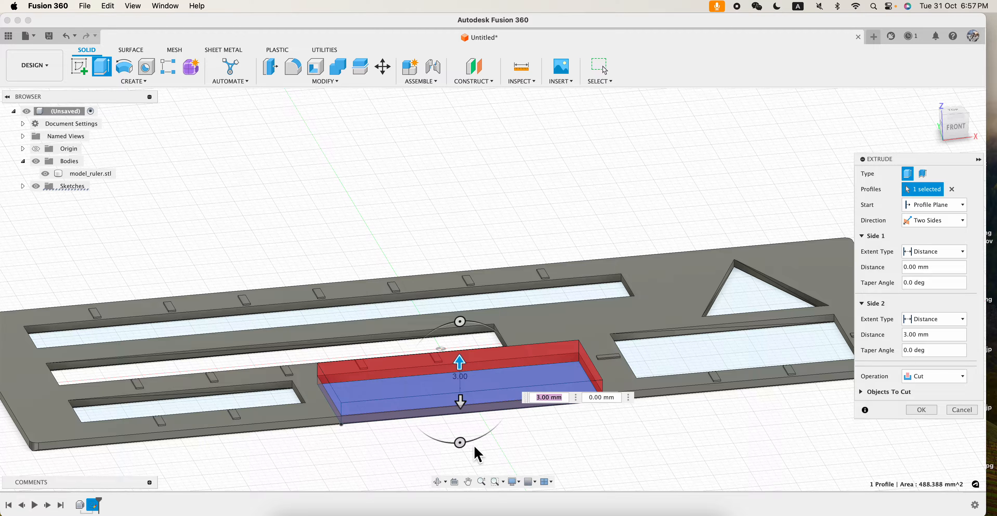
Set the cut's first-side distance to -1.20 mm so only the raised text is removed, and complete the extrusion
left_click(959, 127)
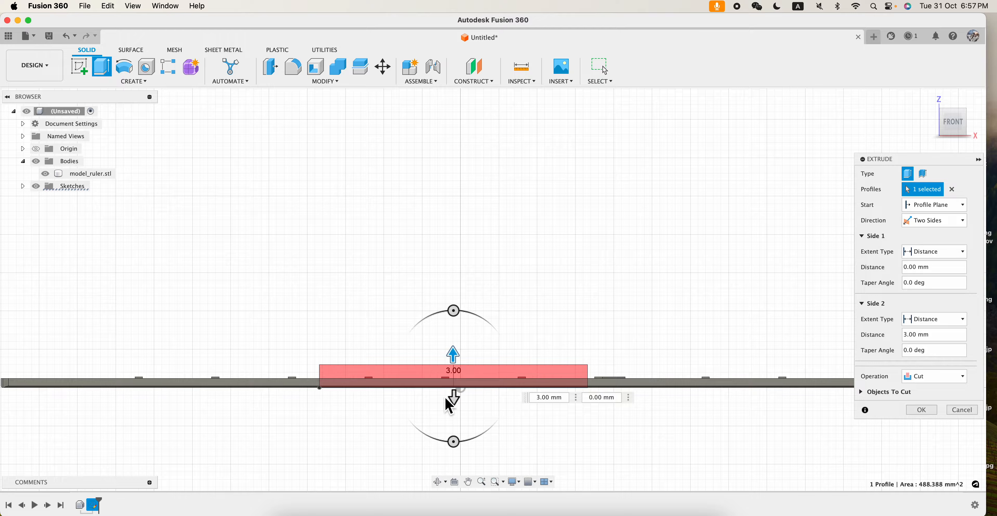
scroll(456, 403, "up", 3)
left_click_drag(450, 392, 454, 378)
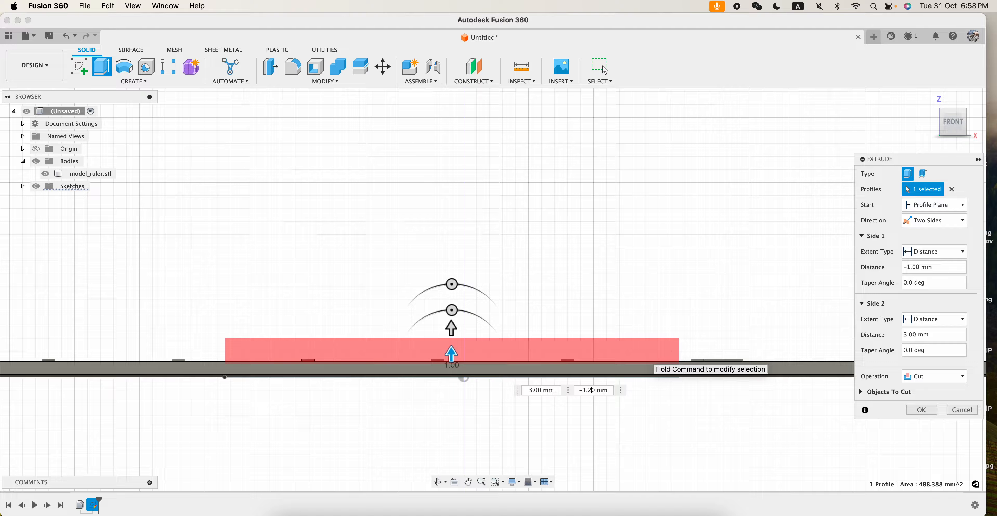
key("Return")
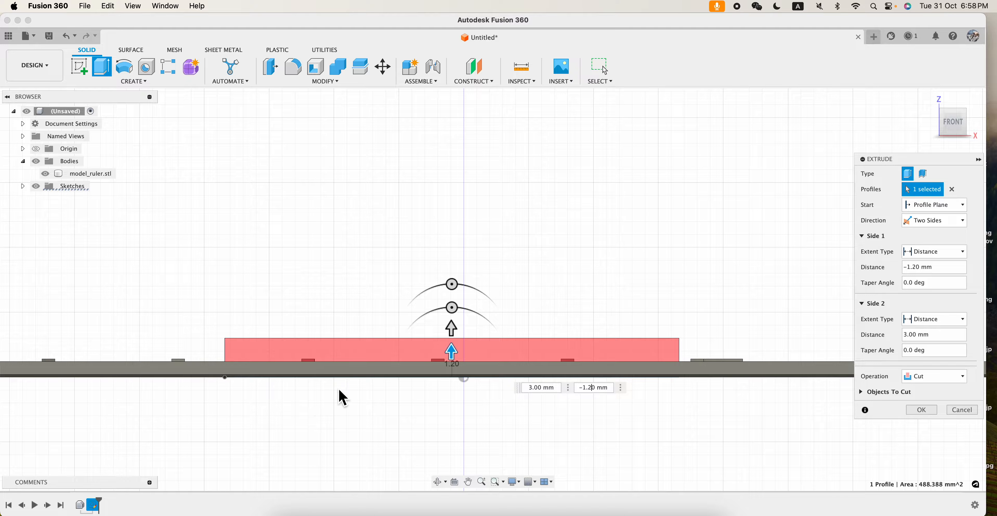
scroll(341, 396, "up", 3)
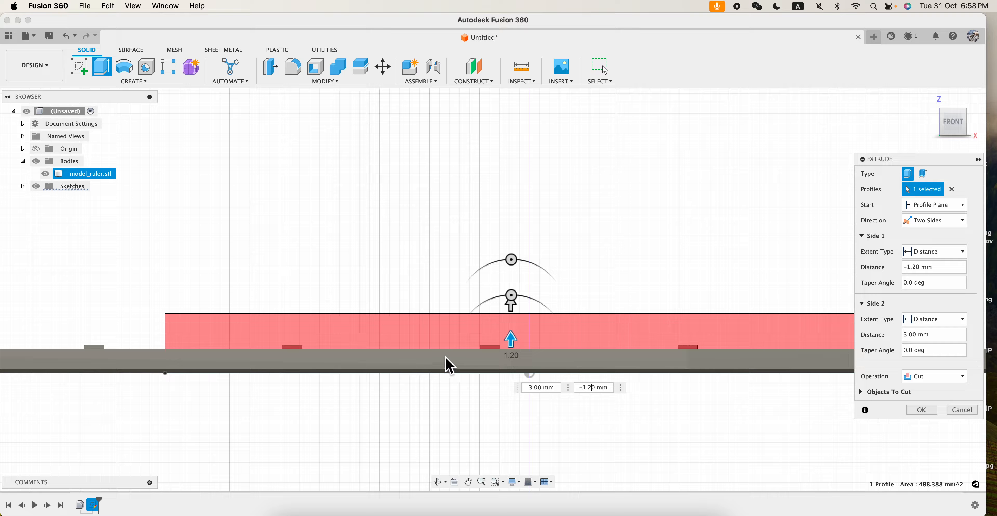
middle_click_drag(464, 410, 490, 429, "shift")
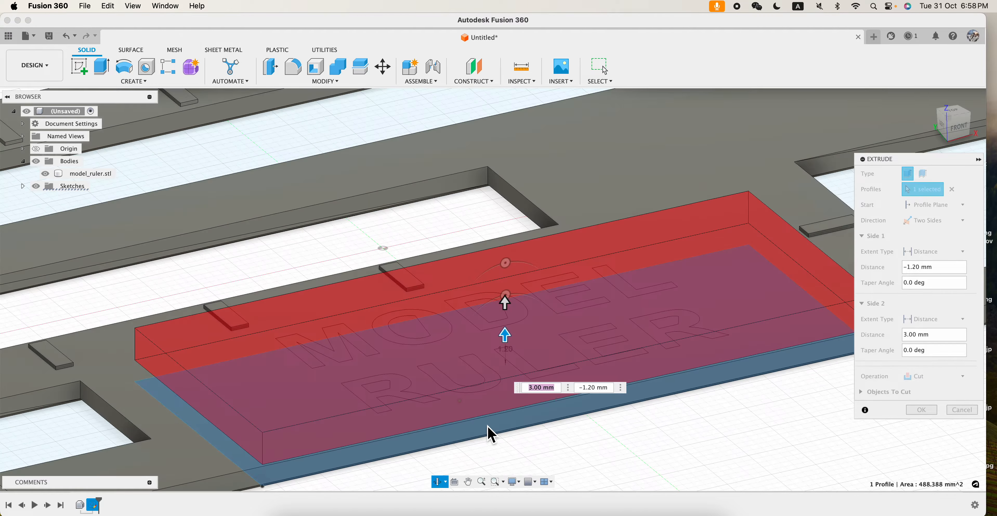
left_click(922, 410)
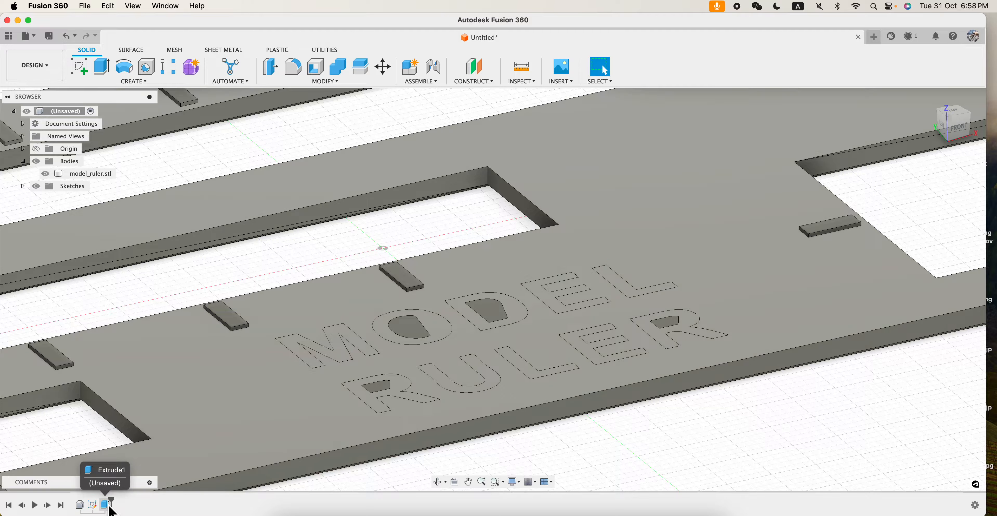
Edit the text-area cut and adjust its first-side distance so it reaches slightly below the ruler's top surface
right_click(106, 504)
left_click(196, 400)
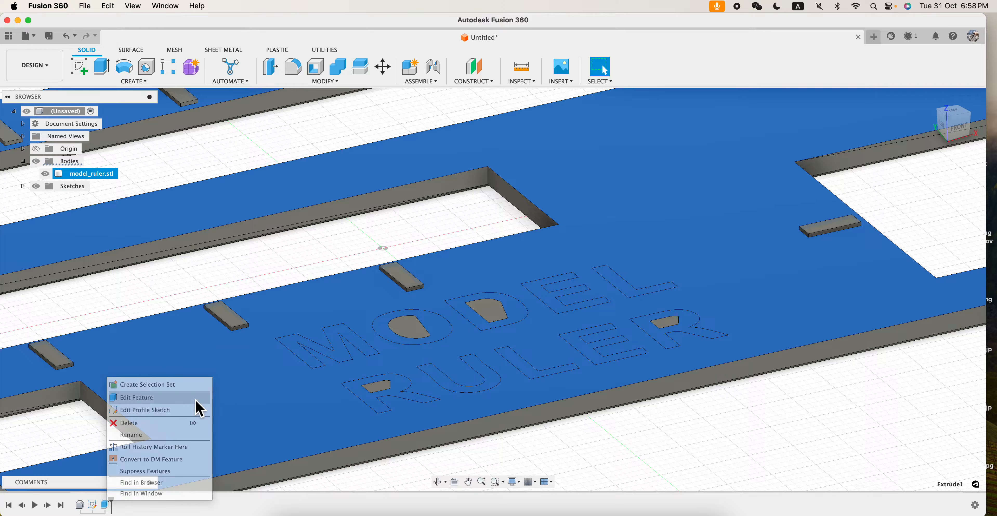
middle_click_drag(729, 428, 687, 403, "shift")
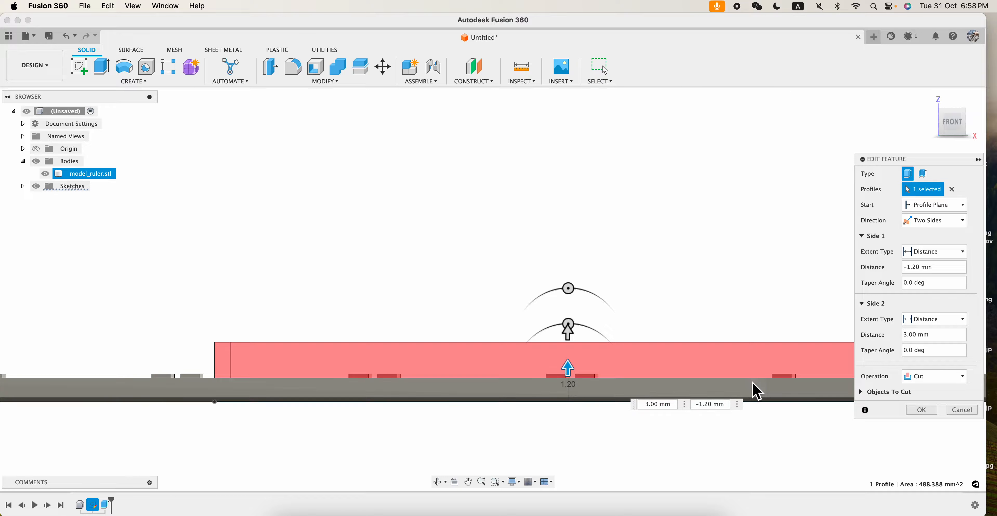
key("Tab")
middle_click_drag(574, 430, 619, 468, "shift")
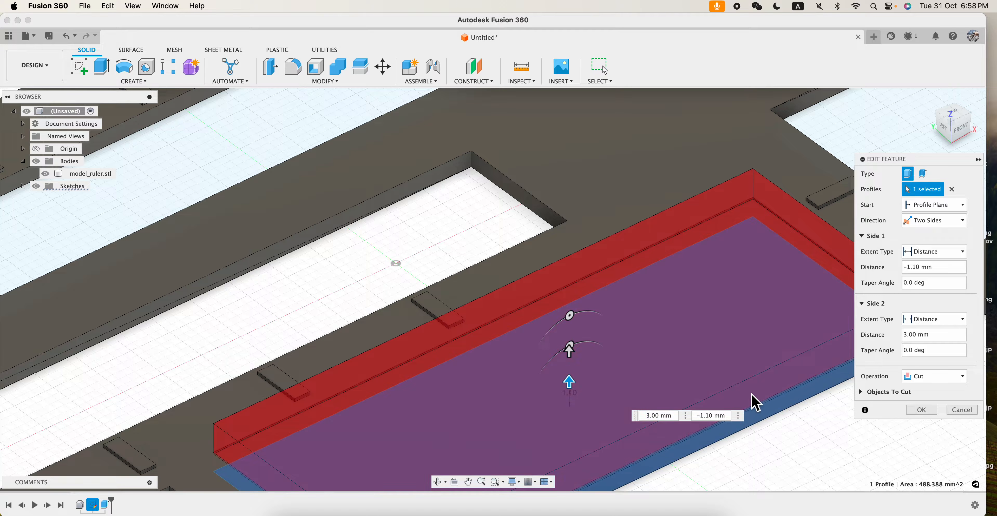
key("Return")
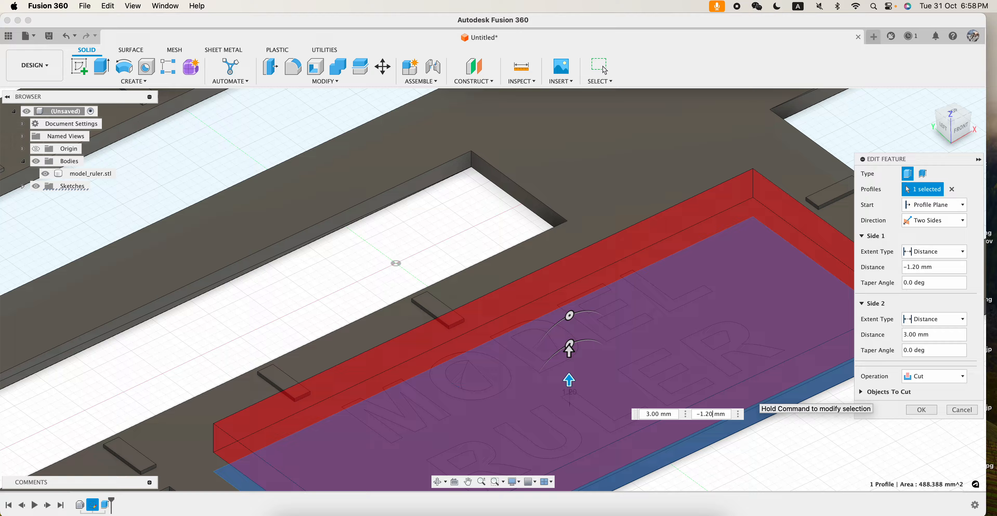
left_click(925, 410)
Extrude the floor of the shallow rectangular recess up to the ruler's top face as a Join
middle_click_drag(722, 396, 860, 447)
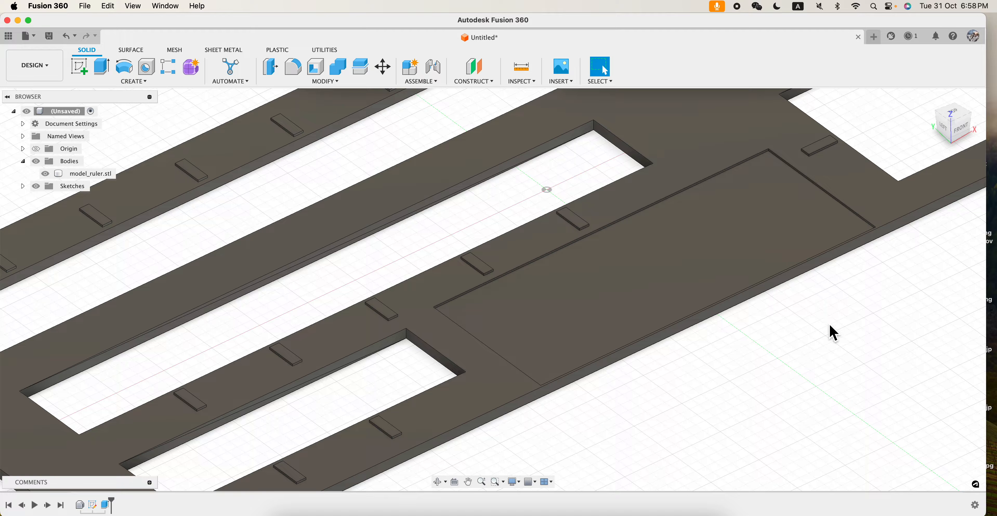
left_click(725, 265)
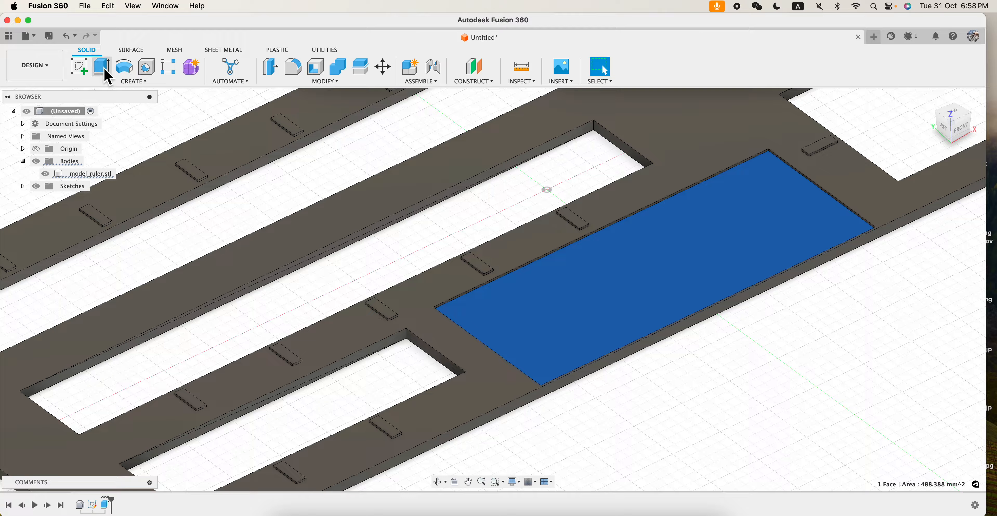
left_click(105, 72)
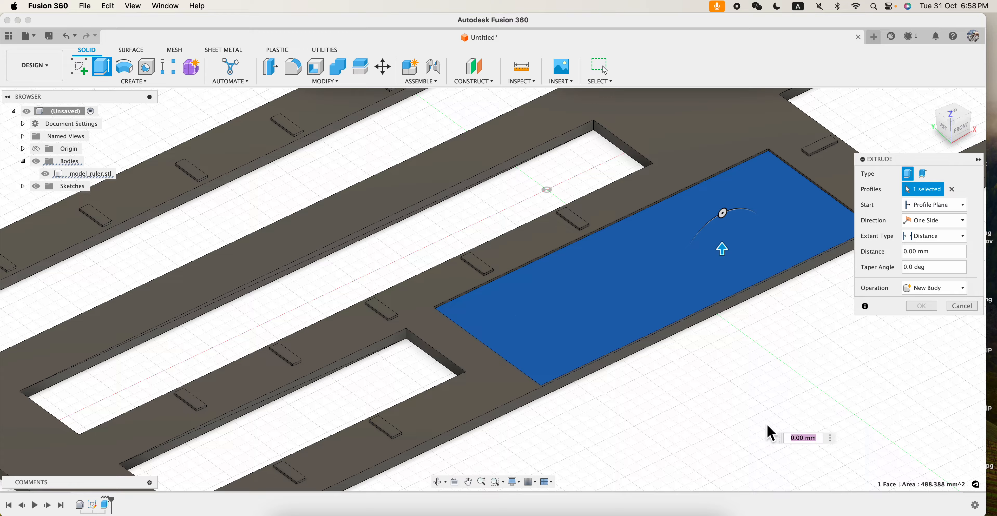
left_click(943, 243)
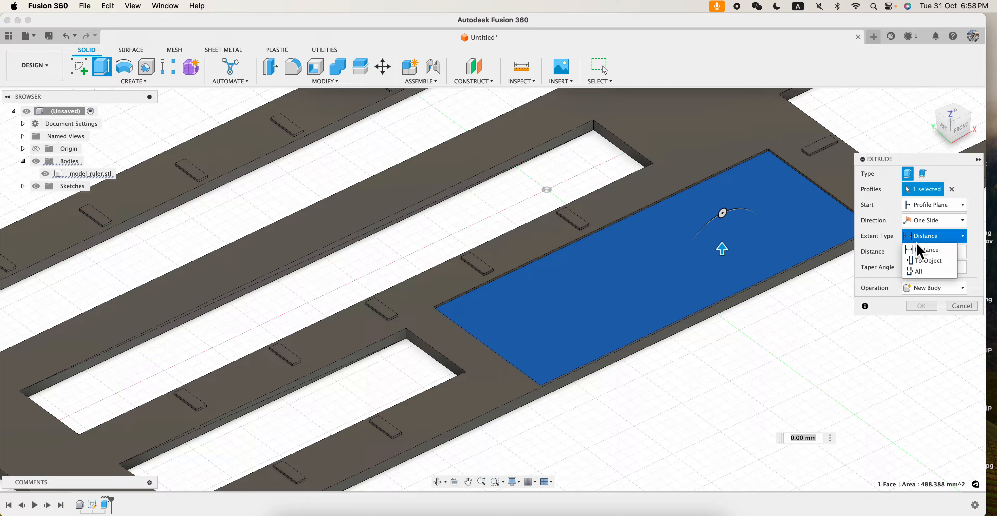
left_click(924, 260)
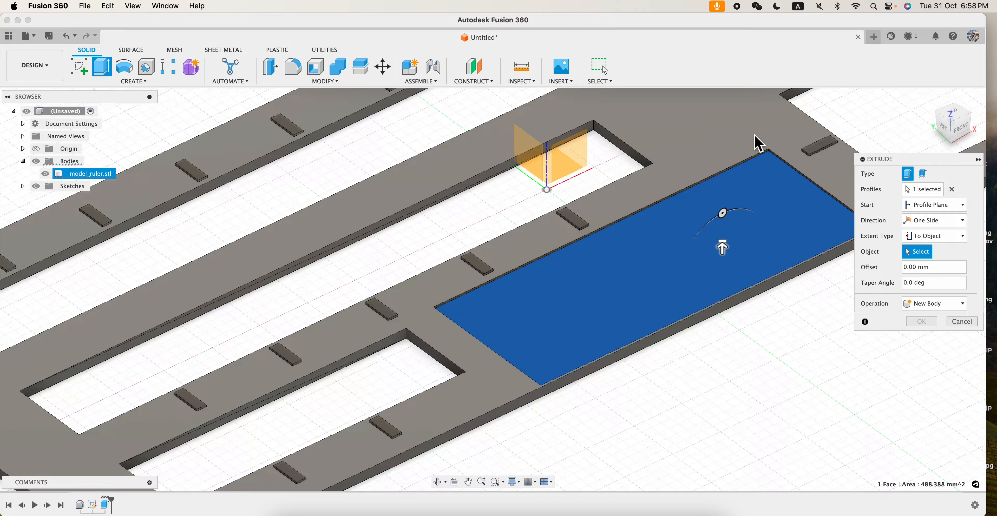
left_click(754, 140)
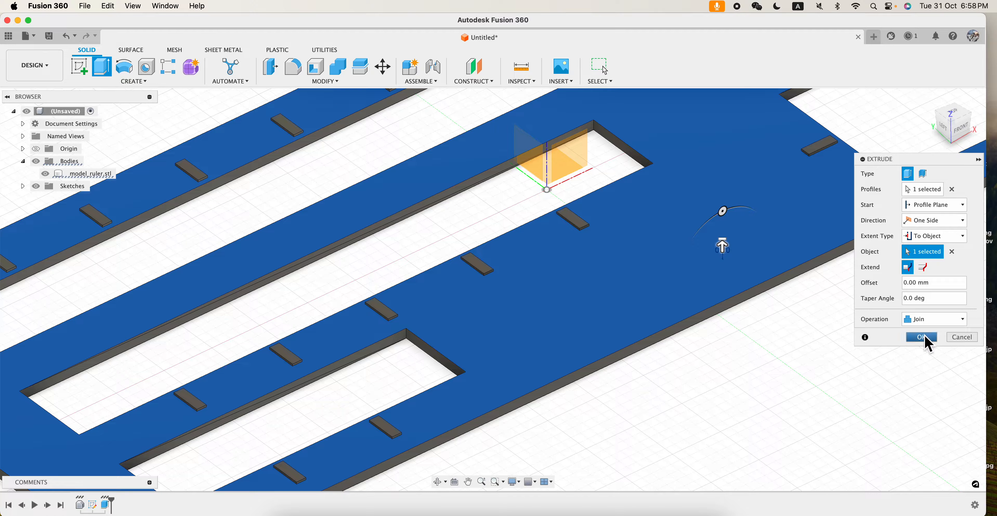
left_click(925, 340)
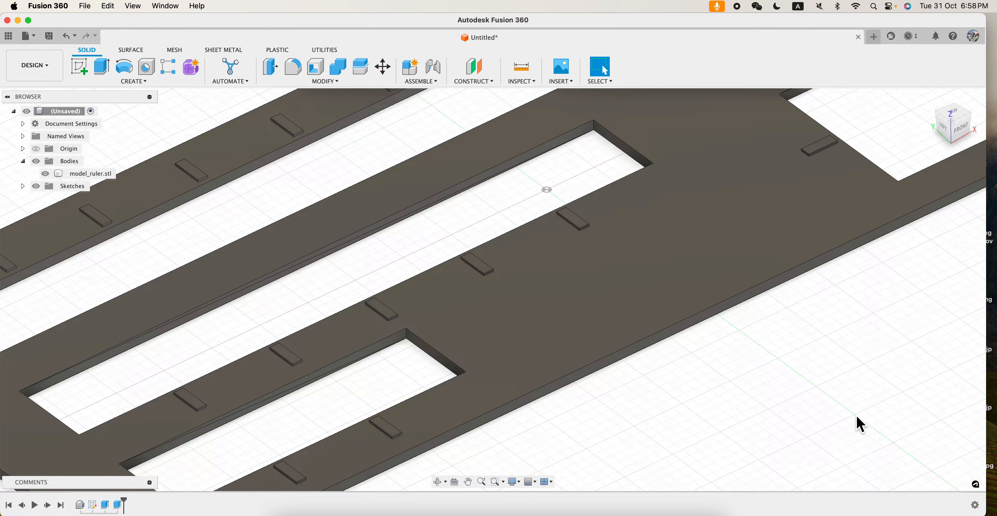
Insert the SVG file logo.svg from the computer's Downloads folder onto the ruler's top face
middle_click_drag(852, 425, 814, 445, "shift")
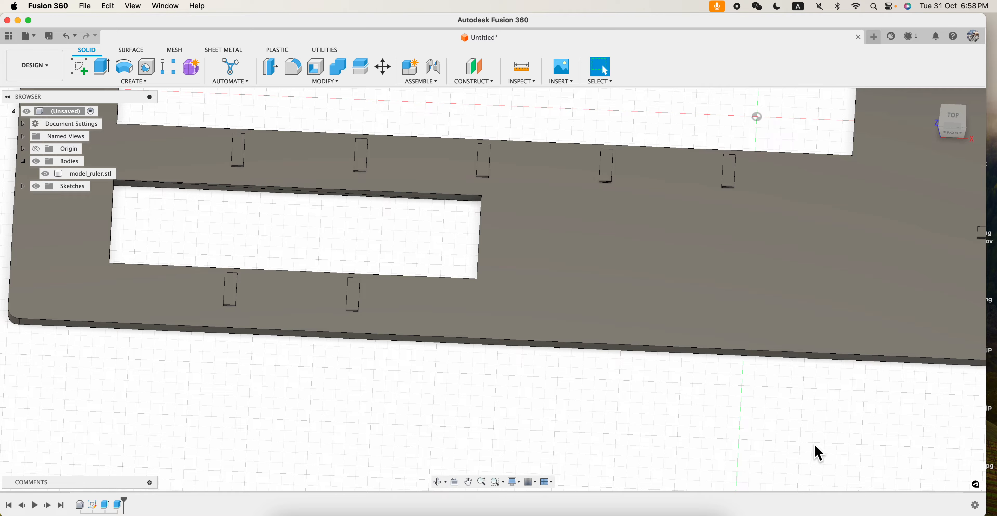
scroll(814, 444, "down", 4)
middle_click_drag(753, 405, 422, 351)
scroll(422, 352, "up", 2)
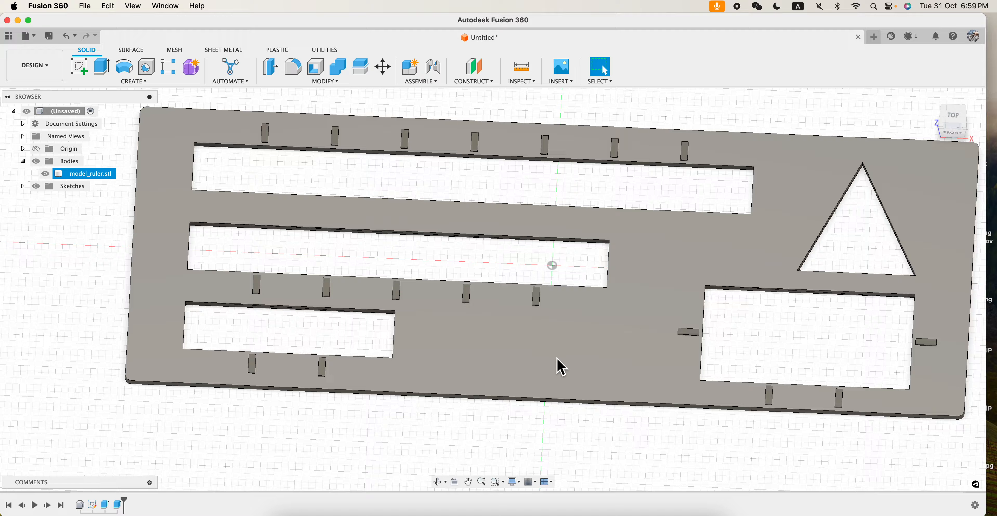
left_click(557, 360)
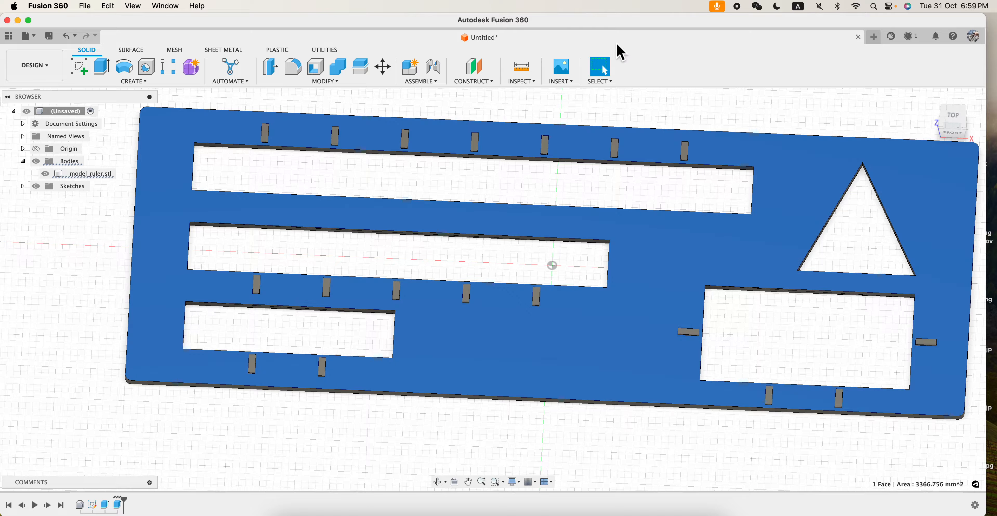
left_click(562, 82)
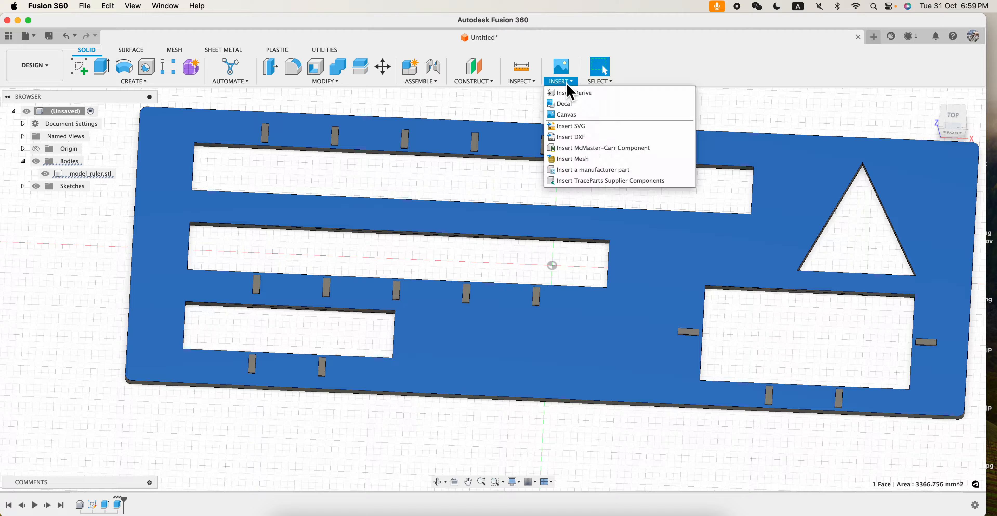
left_click(579, 129)
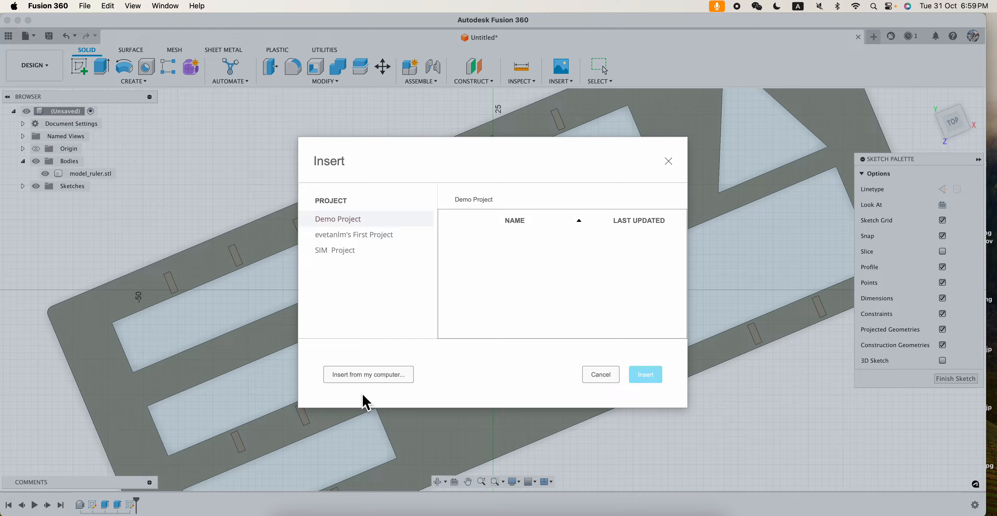
left_click(368, 378)
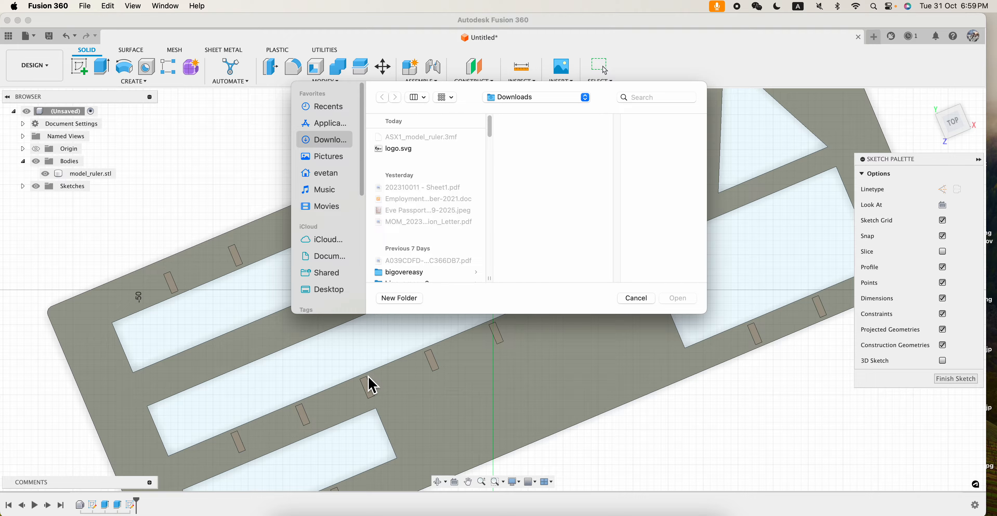
left_click(410, 150)
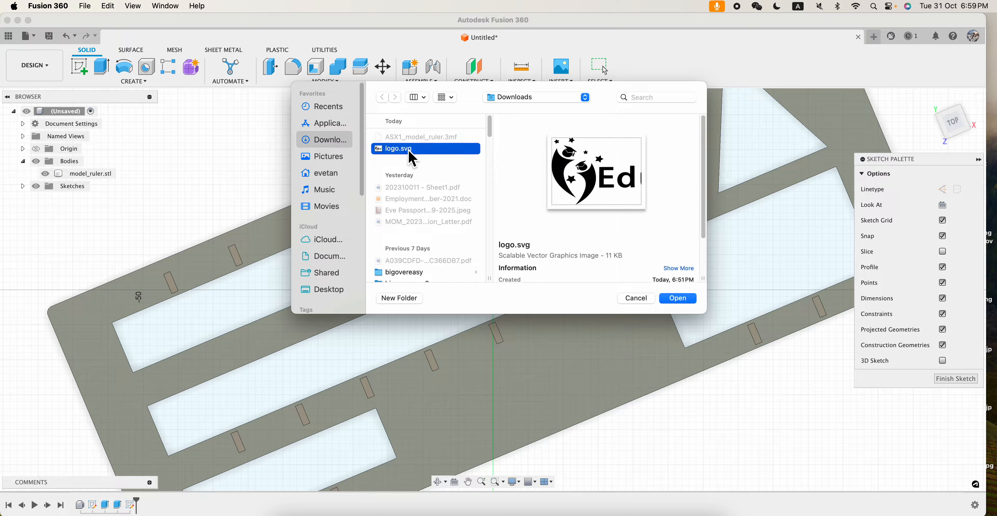
left_click(679, 298)
Move the logo onto the blank area beside the shortest slot and rotate it -20.0 deg to follow the ruler's slant
scroll(684, 313, "down", 5)
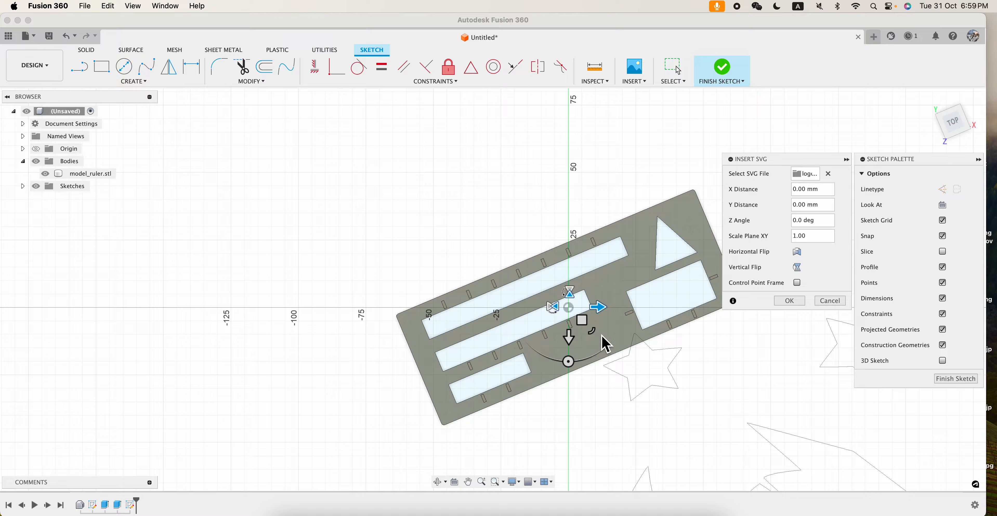
left_click_drag(600, 340, 534, 338)
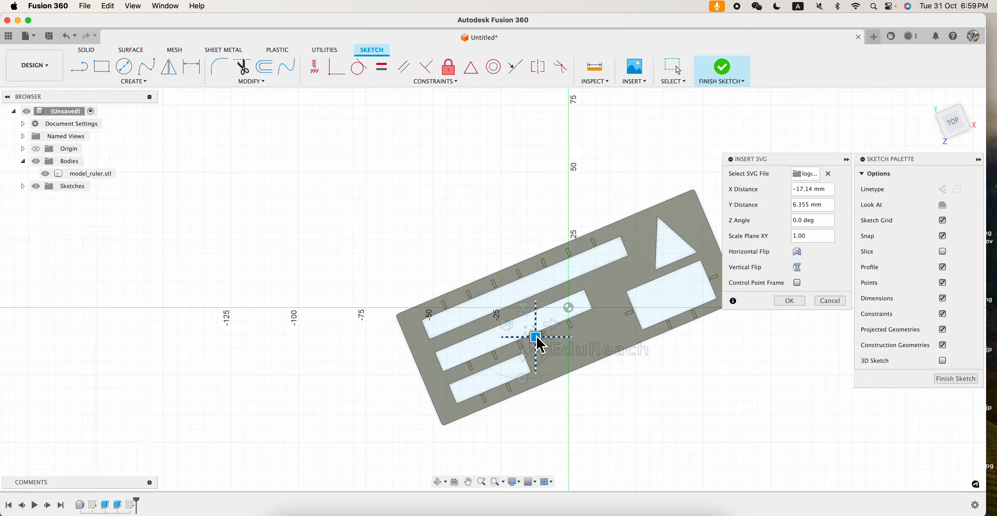
left_click_drag(524, 381, 543, 378)
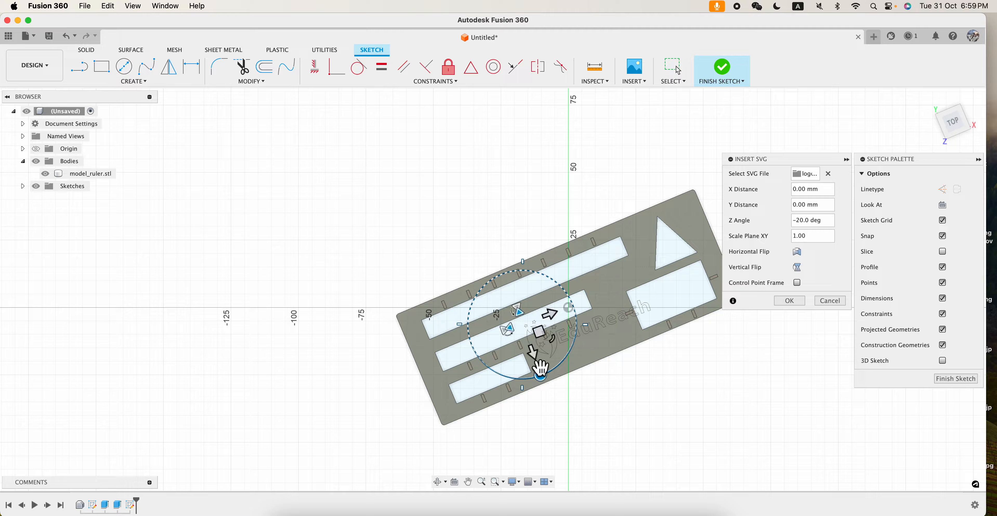
left_click_drag(539, 333, 551, 358)
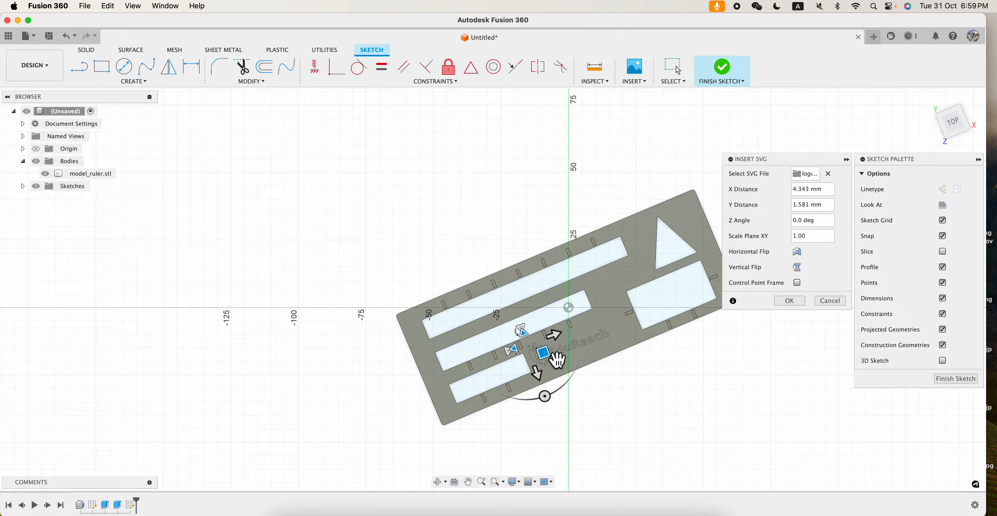
Rotate the logo by -5.0 deg to line it up with the ruler's long edge
scroll(565, 371, "up", 5)
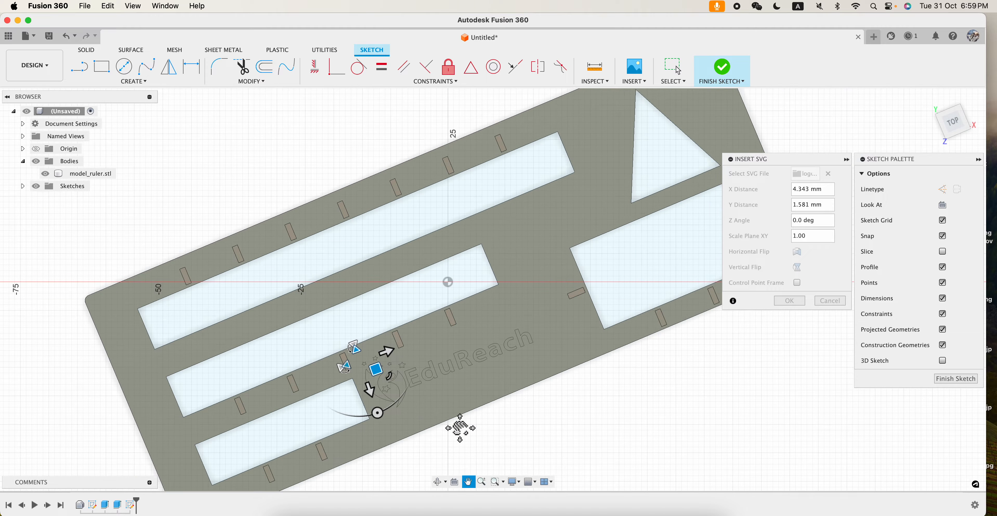
mouse_move(359, 408)
left_mouse_down()
mouse_move(352, 398)
mouse_move(363, 405)
left_mouse_up()
mouse_move(526, 413)
middle_mouse_down("shift")
mouse_move(507, 409)
mouse_move(527, 401)
mouse_move(541, 422)
middle_mouse_up("shift")
mouse_move(553, 462)
middle_mouse_down()
mouse_move(523, 456)
mouse_move(543, 377)
middle_mouse_up()
left_click(953, 121)
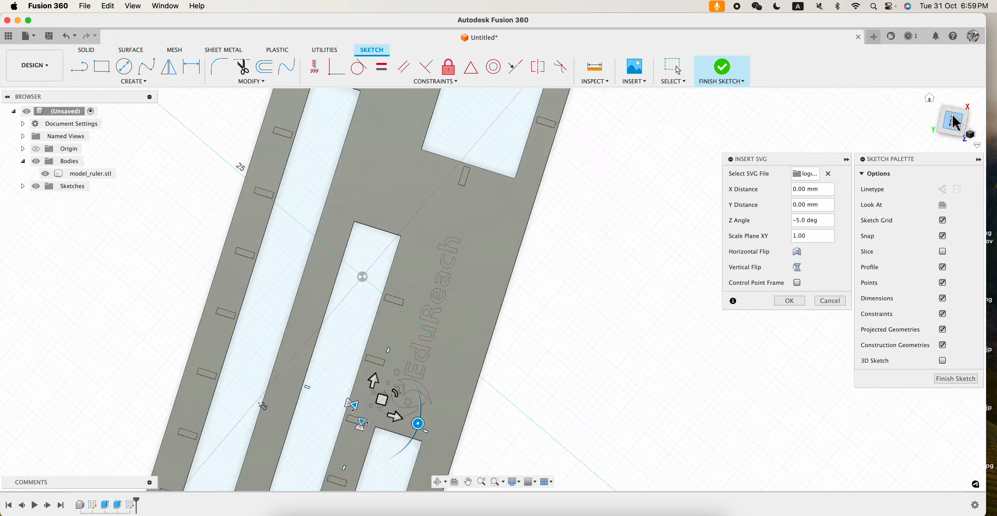
left_click(980, 109)
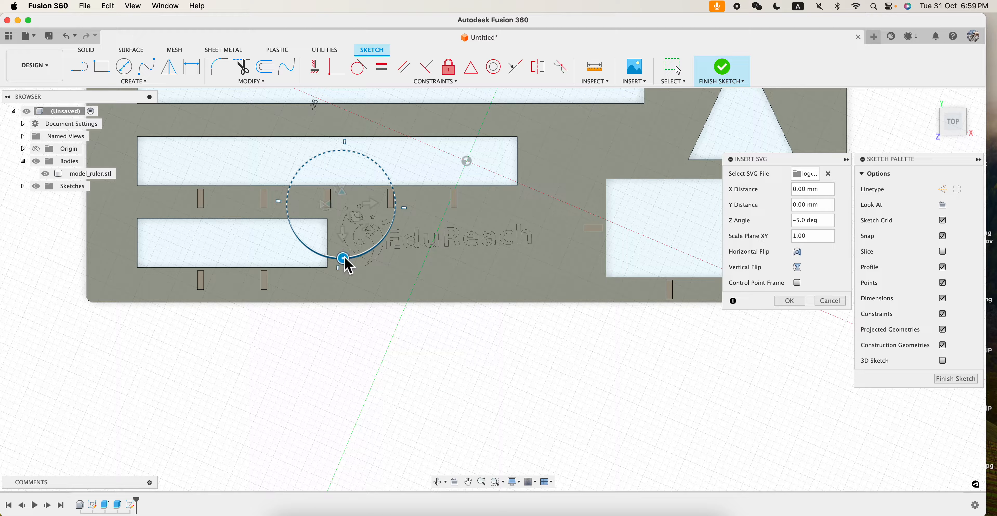
Adjust the logo's rotation to -3.0 deg, enlarge and shift it to fill the blank area beside the shortest slot, and complete the SVG insertion
left_click_drag(349, 265, 347, 256)
left_click(801, 220)
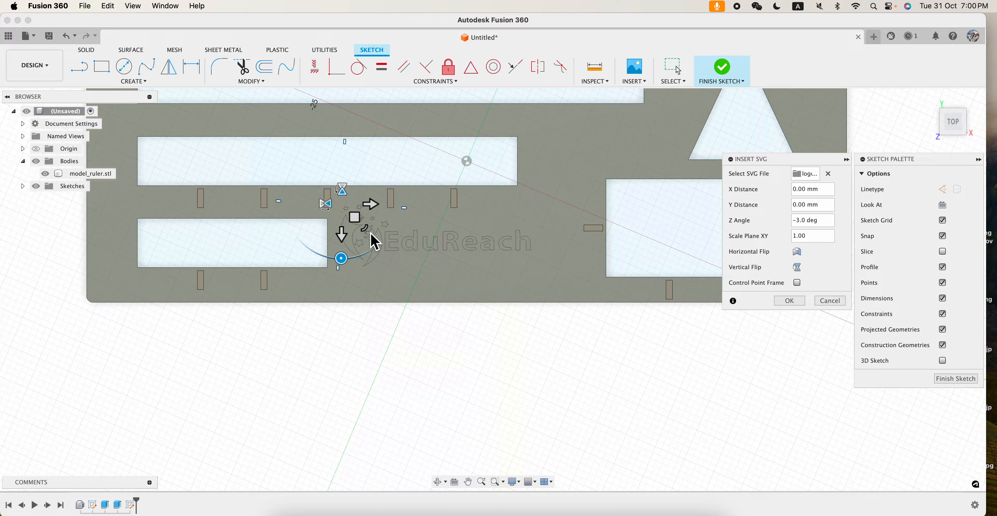
left_click_drag(368, 231, 353, 227)
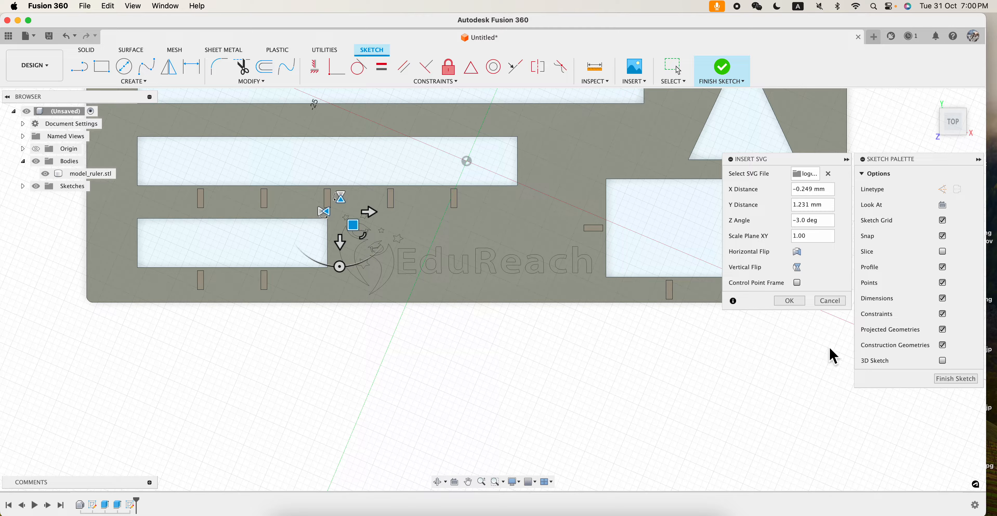
left_click(788, 300)
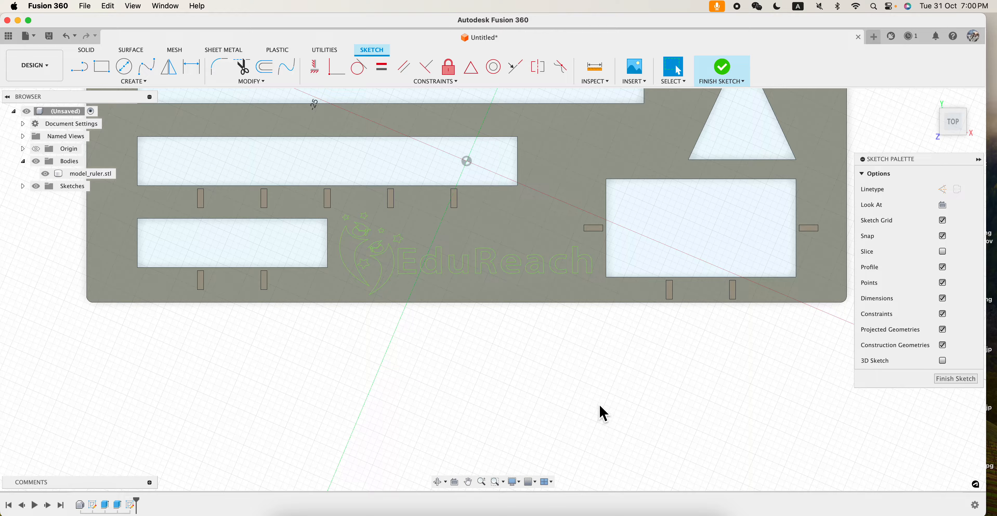
Start an extrusion and select all the EduReach logo profiles at once by enclosing the whole logo
scroll(583, 402, "up", 2)
scroll(569, 388, "up", 5)
middle_click_drag(551, 371, 619, 485)
scroll(618, 485, "up", 2)
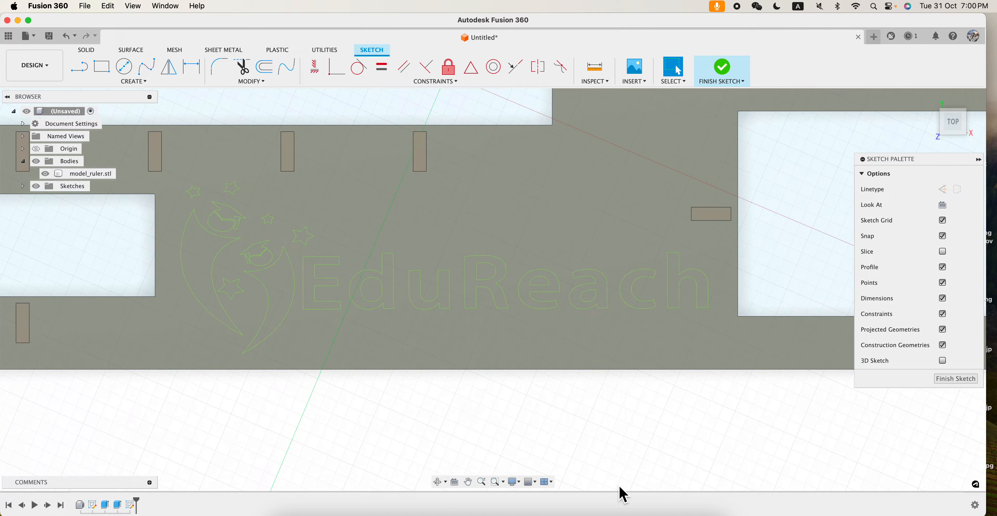
scroll(617, 478, "down", 4)
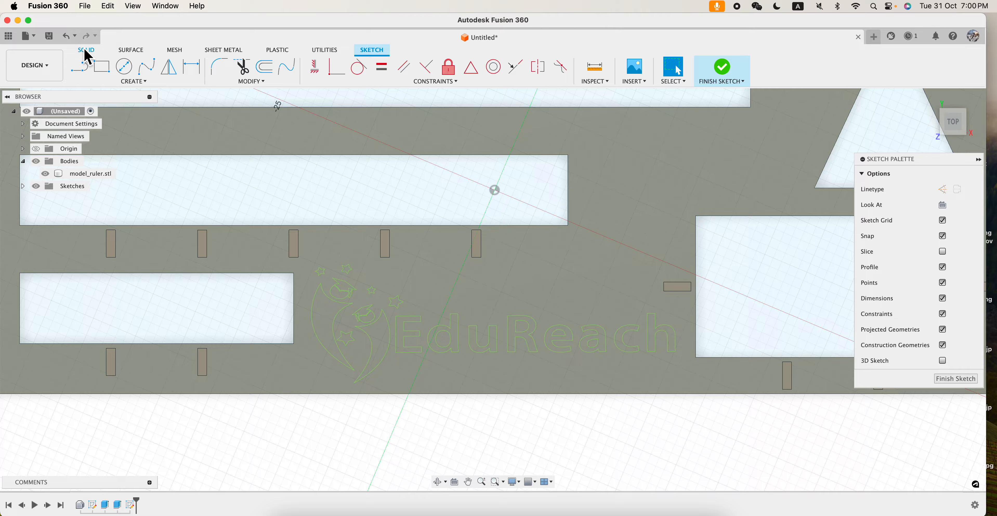
left_click(86, 50)
left_click(102, 67)
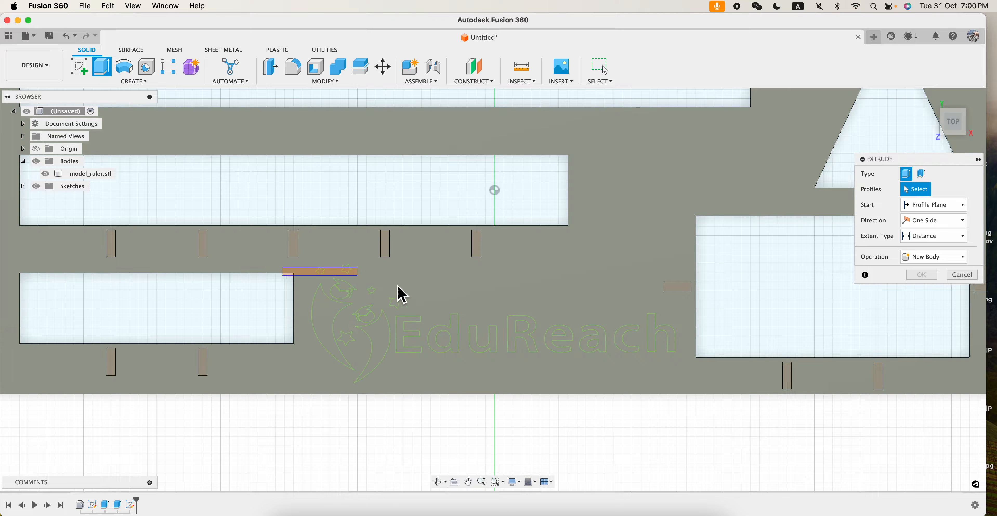
mouse_move(283, 267)
left_mouse_down()
mouse_move(701, 400)
mouse_move(693, 398)
left_mouse_up()
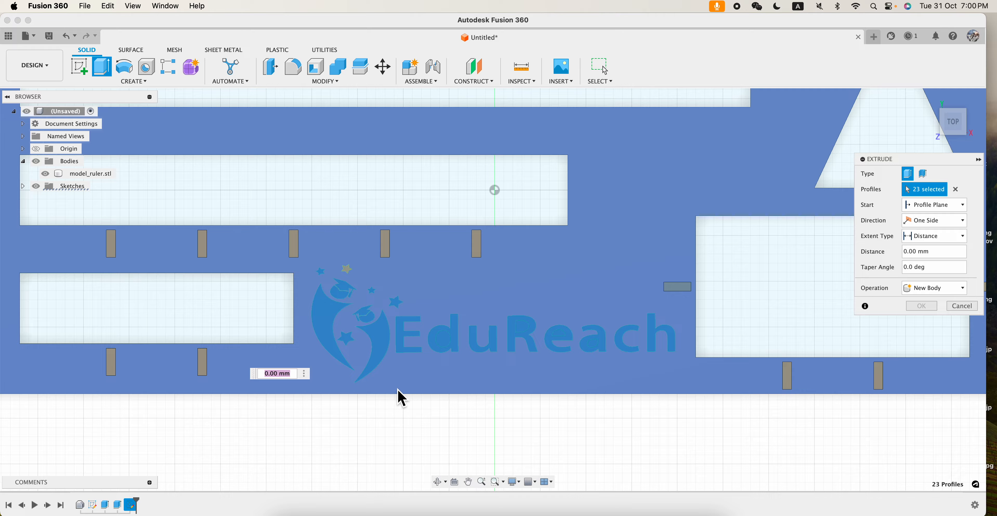
Exclude the enclosed areas of the letters d and R, set the extrusion distance to 1 mm and complete it
scroll(445, 344, "up", 5)
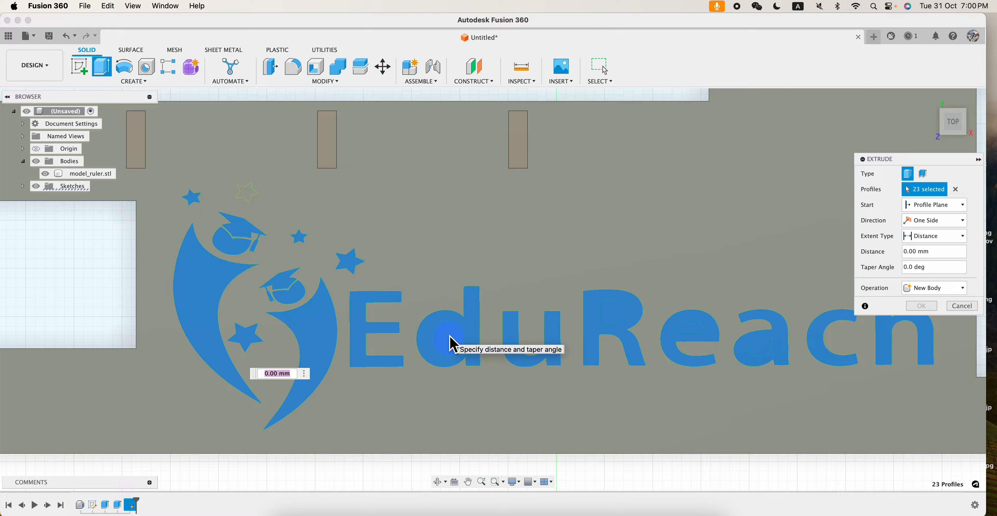
left_click(454, 344)
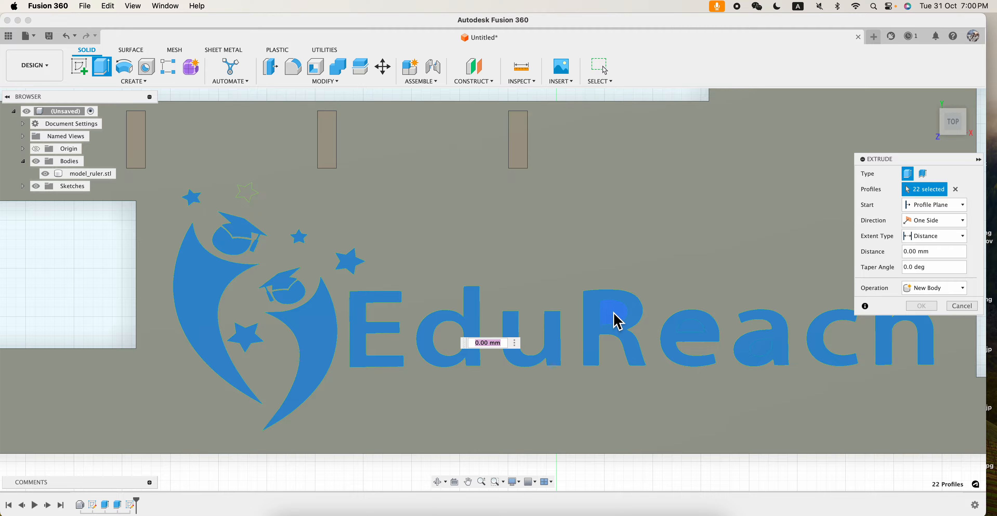
left_click(614, 313)
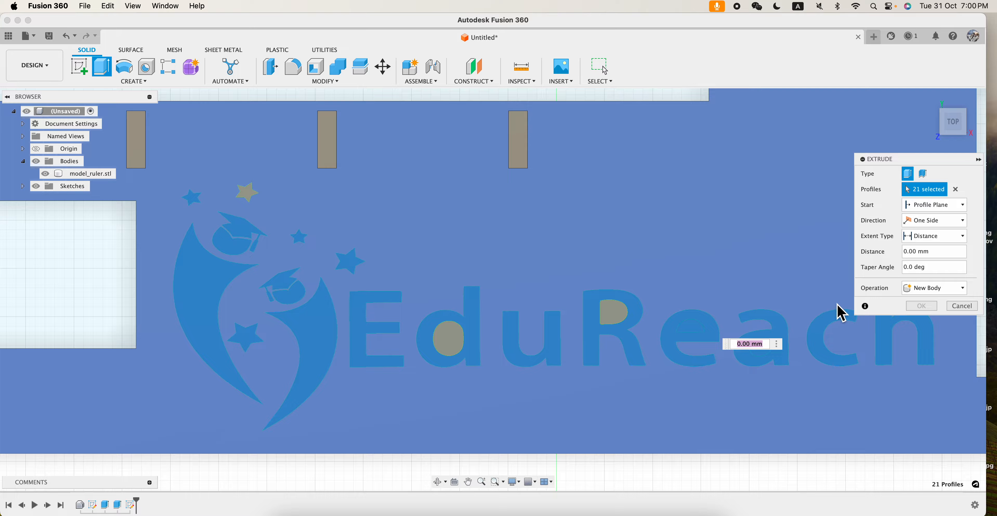
type("1")
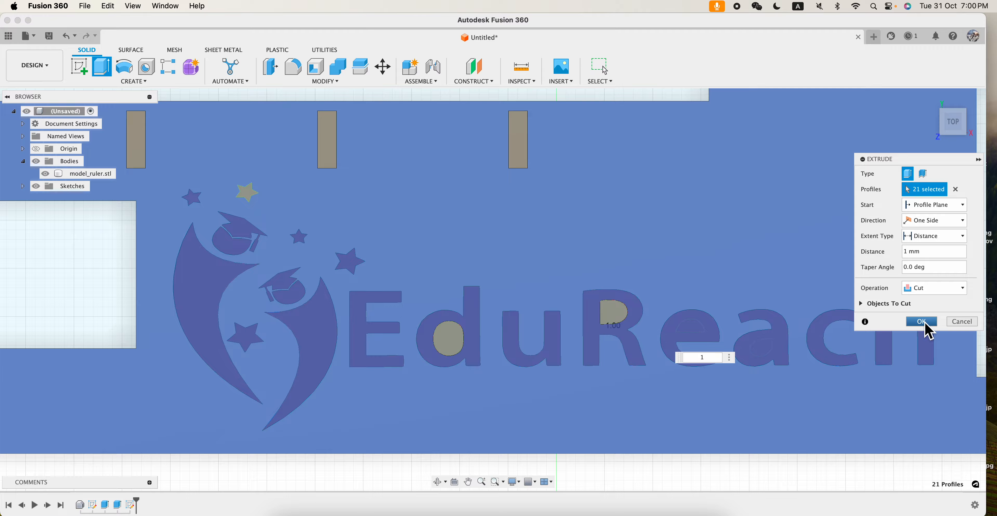
left_click(928, 321)
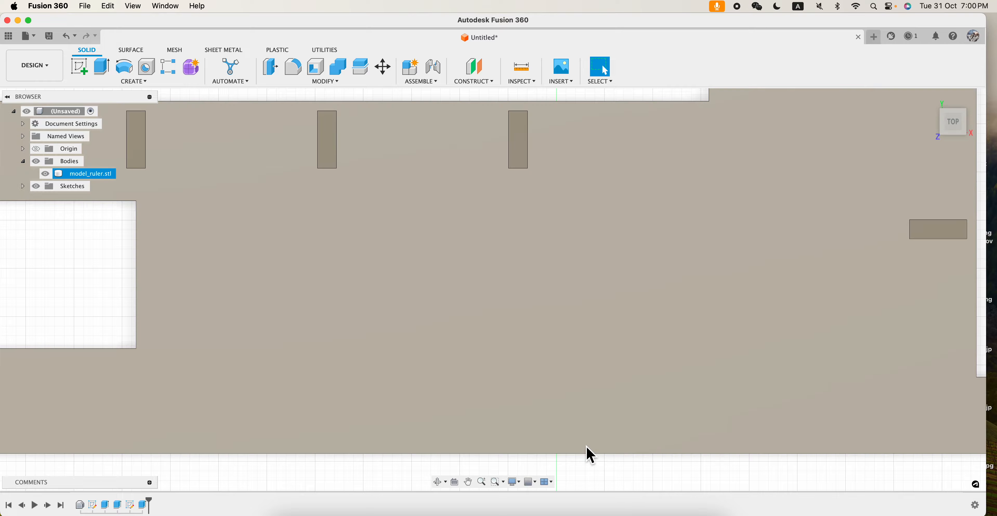
Edit the logo extrusion and change its operation to Join so the logo stands raised on the ruler
middle_click_drag(587, 454, 574, 396, "shift")
right_click(142, 503)
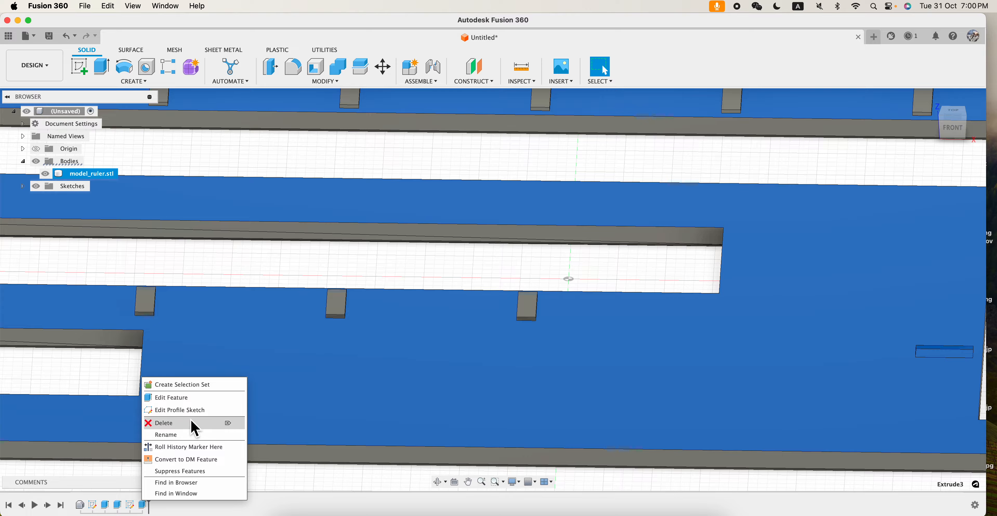
left_click(231, 398)
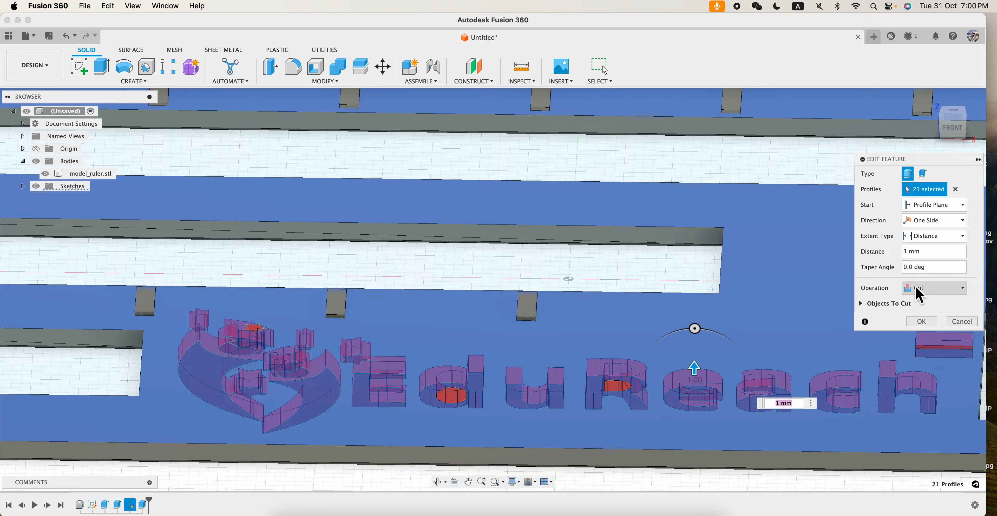
middle_click_drag(723, 361, 731, 341, "shift")
left_click(938, 288)
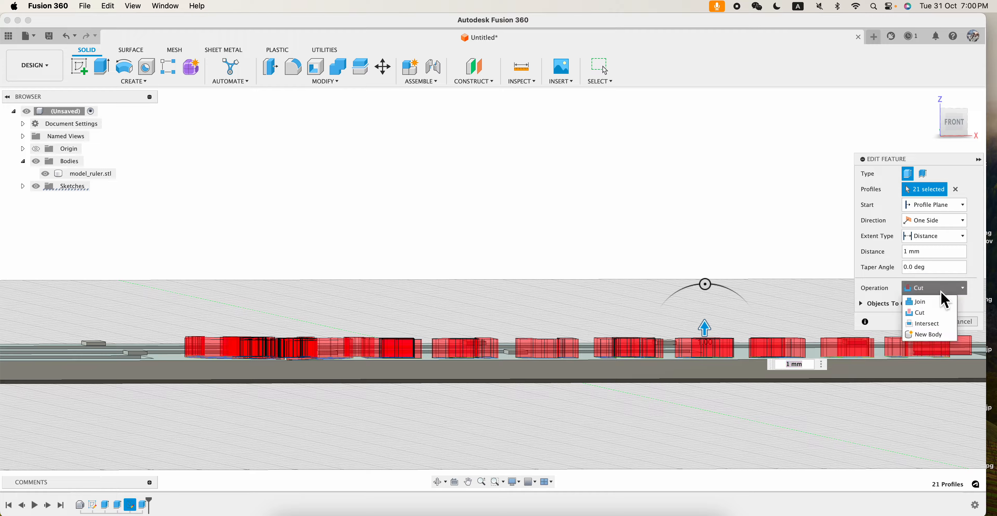
left_click(939, 301)
left_click(920, 306)
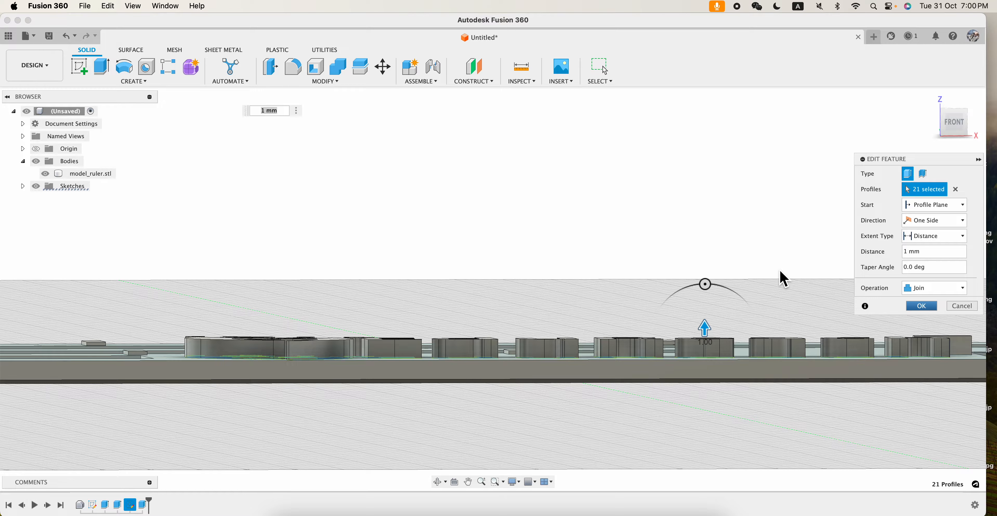
Reopen the logo extrusion for editing and exclude the enclosed areas of the letters e and a from its profiles
middle_click_drag(781, 275, 741, 338, "shift")
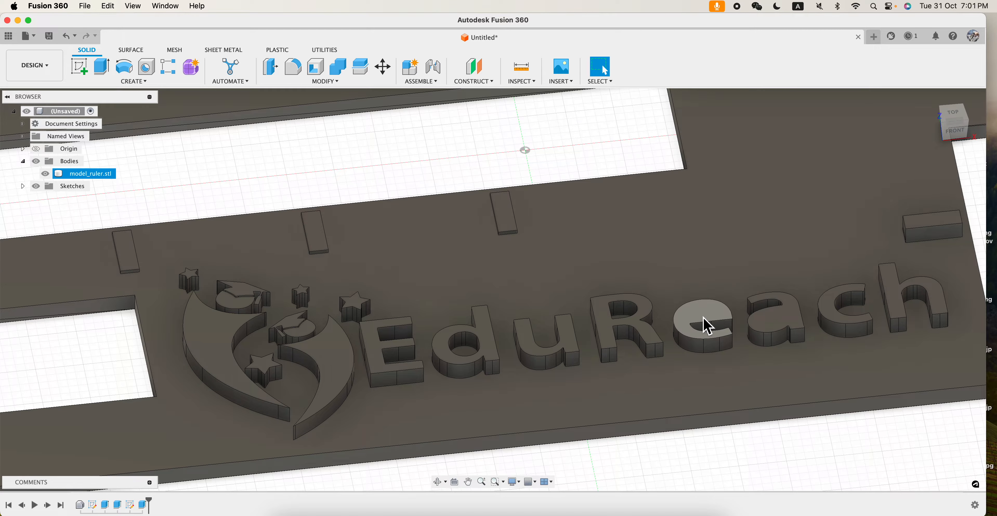
right_click(144, 509)
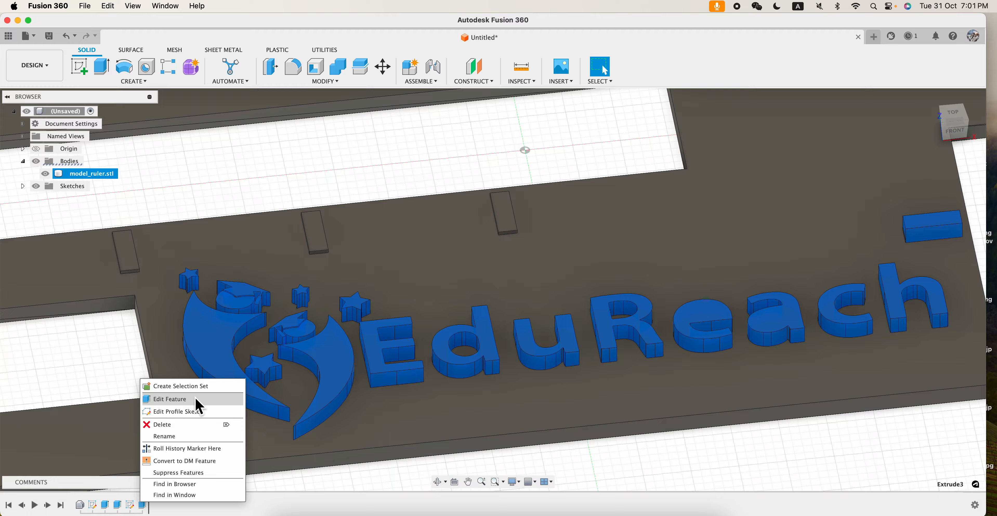
left_click(193, 409)
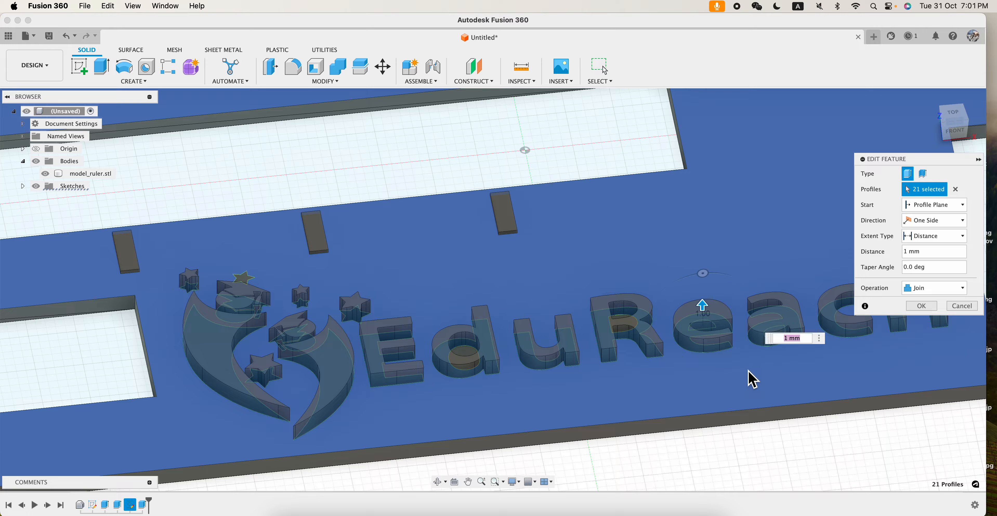
scroll(747, 378, "up", 5)
left_click(735, 417)
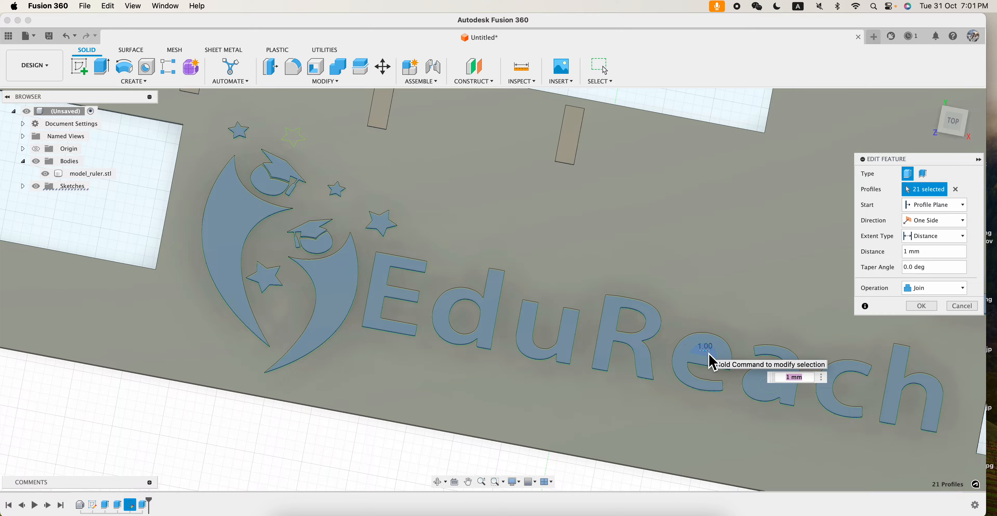
left_click(770, 393)
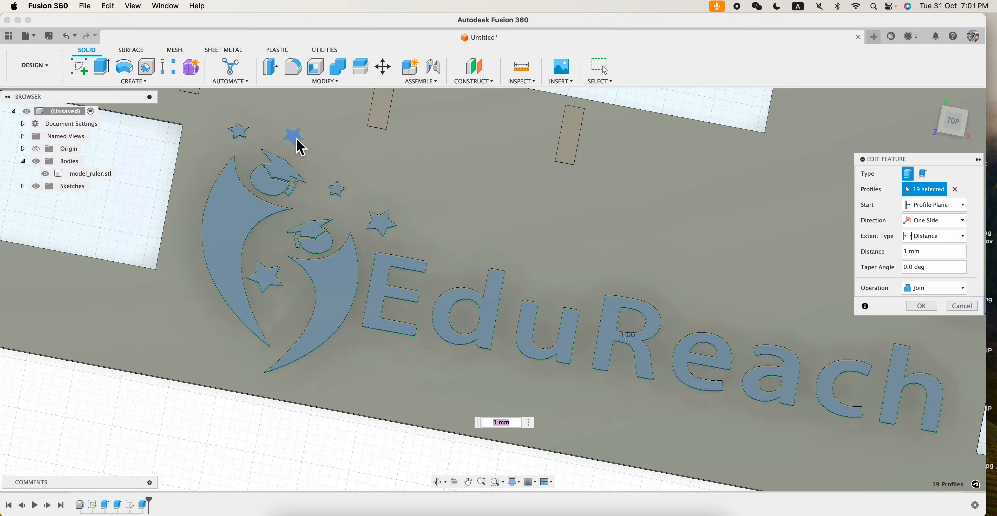
Add the unselected star above the upper graduation cap to the logo extrusion and complete the edit
left_click(295, 138)
scroll(427, 376, "down", 5)
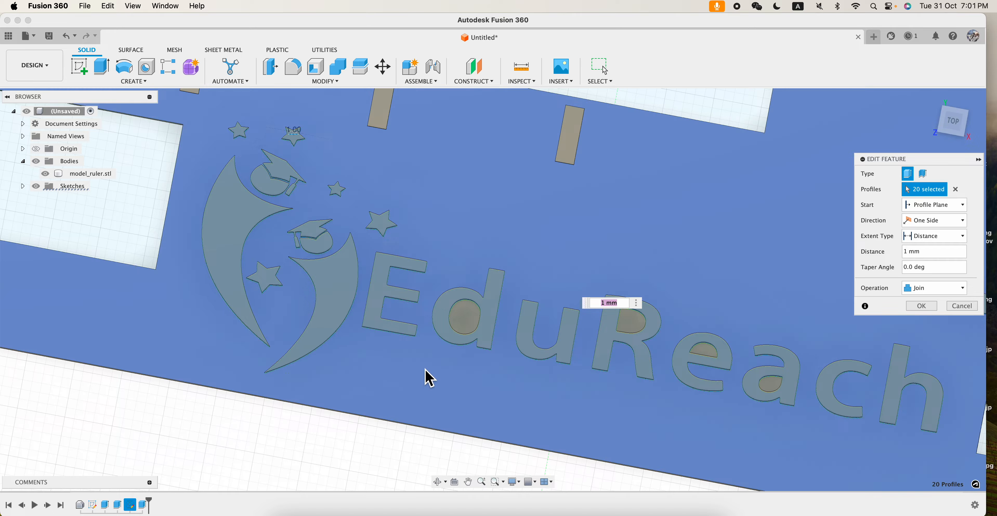
middle_click_drag(615, 396, 611, 373, "shift")
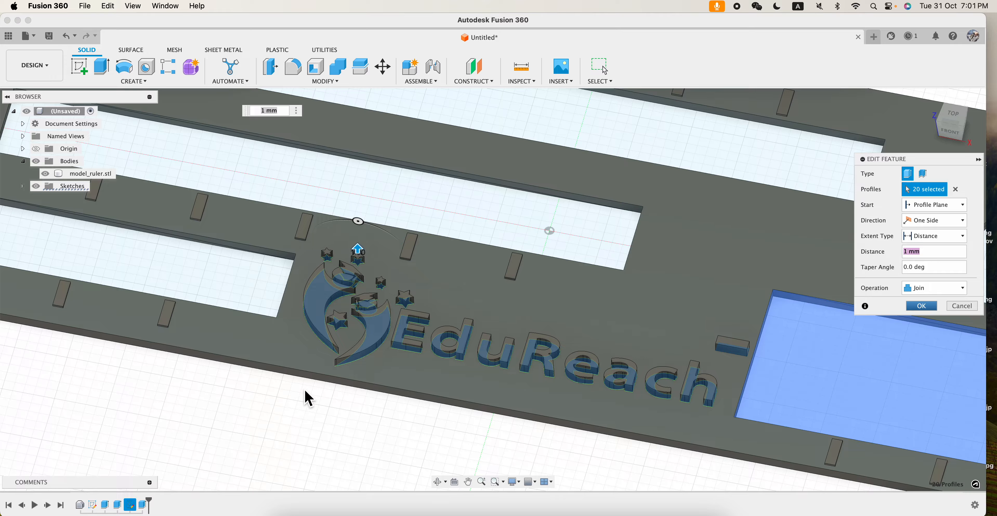
key("Return")
Examine the raised logo from close up, checking the height of its stars, graduation caps and letters above the ruler
middle_click_drag(305, 394, 306, 405, "shift")
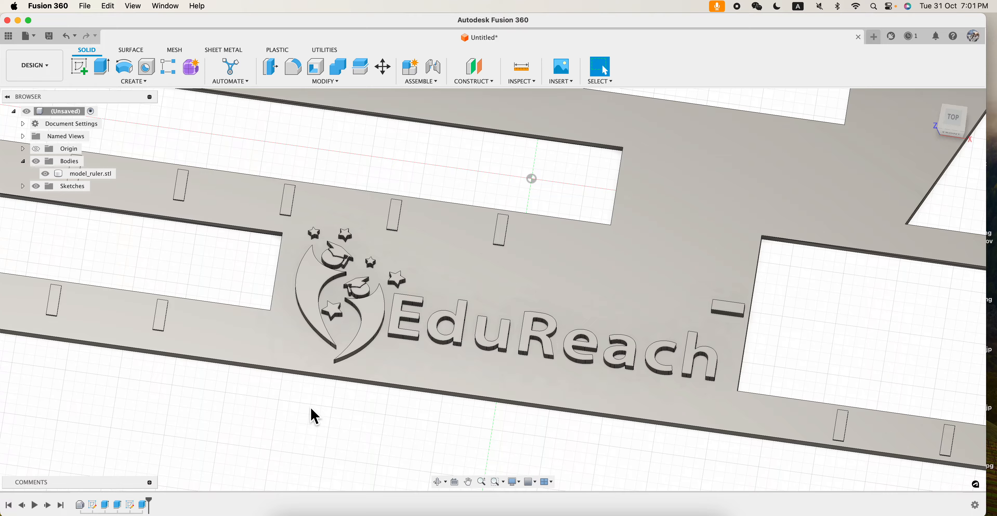
scroll(310, 409, "up", 3)
middle_click_drag(383, 347, 427, 311, "shift")
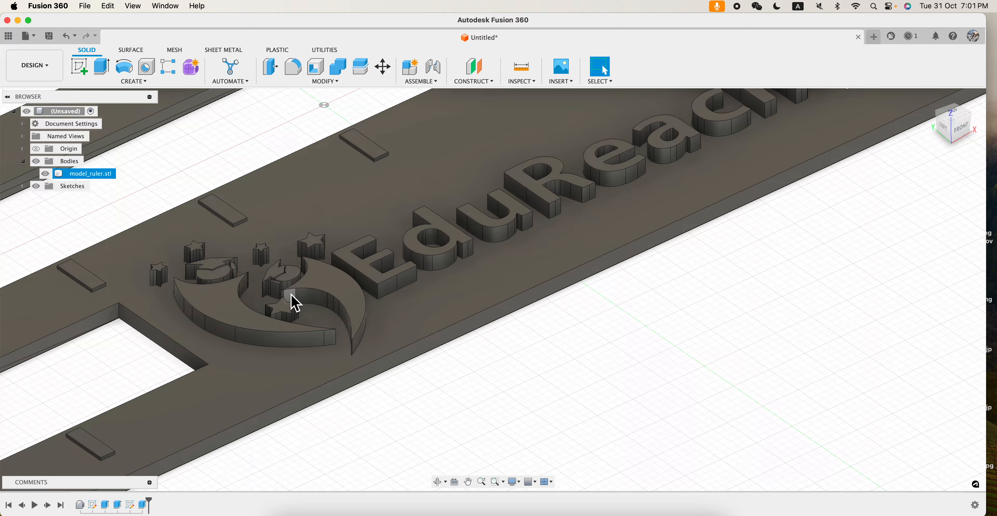
middle_click_drag(295, 304, 407, 334)
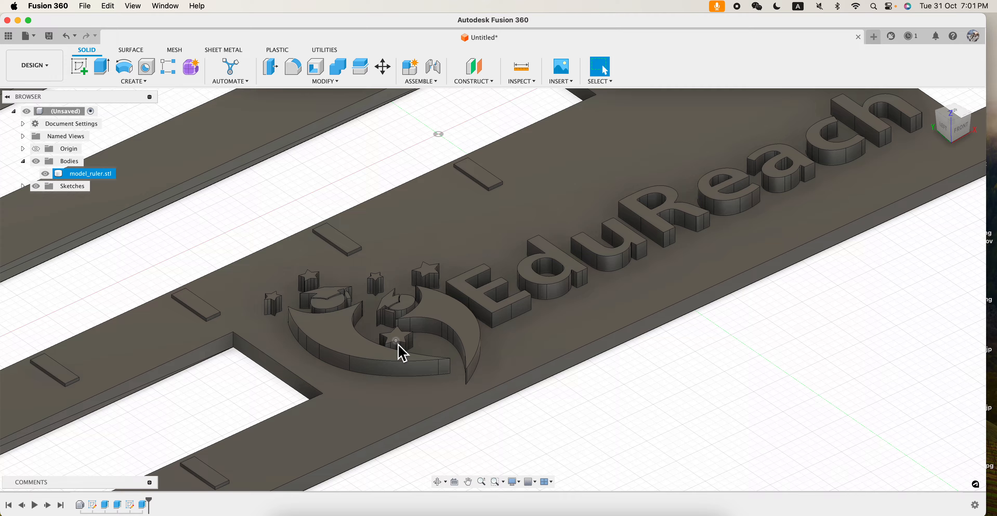
scroll(291, 296, "up", 6)
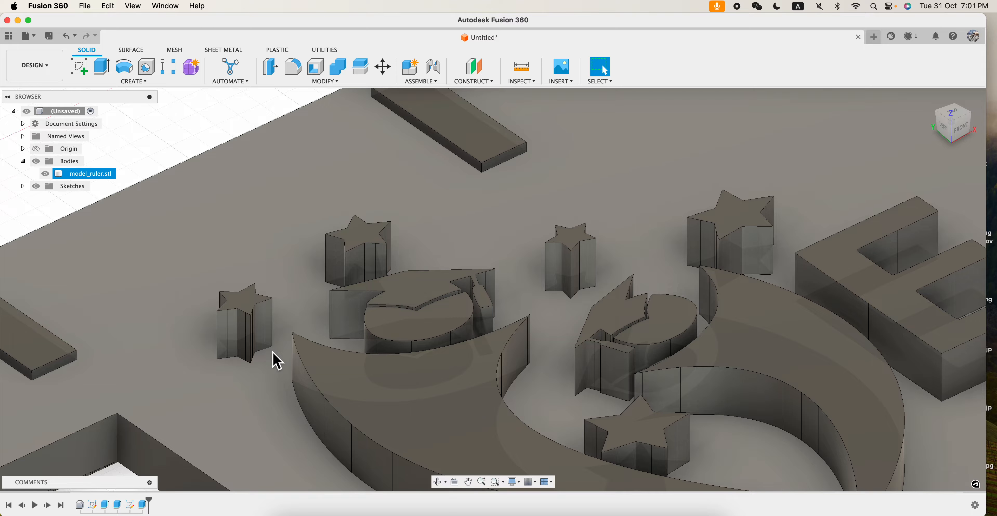
scroll(275, 359, "up", 3)
scroll(275, 361, "down", 5)
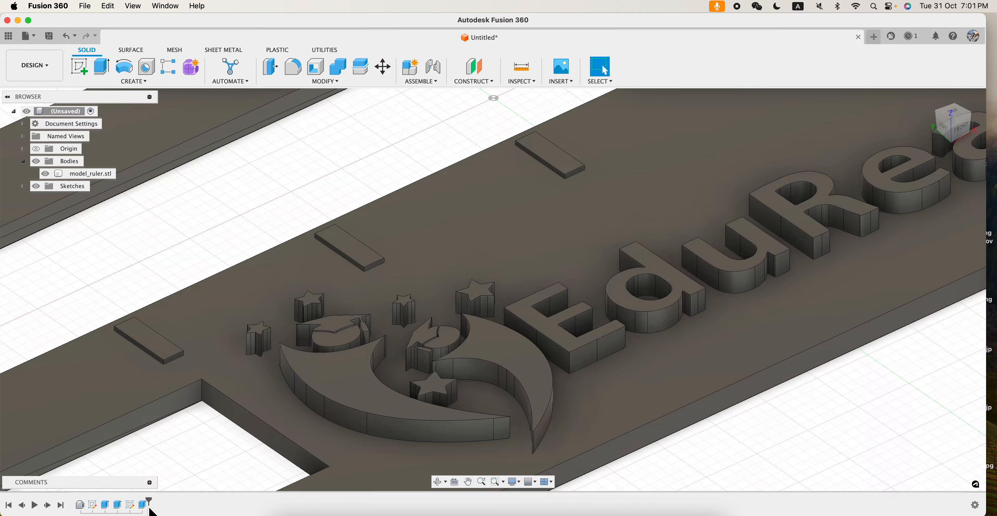
Edit the logo extrusion to a distance of -0.5 mm with the Cut operation so the logo is engraved into the ruler
right_click(144, 506)
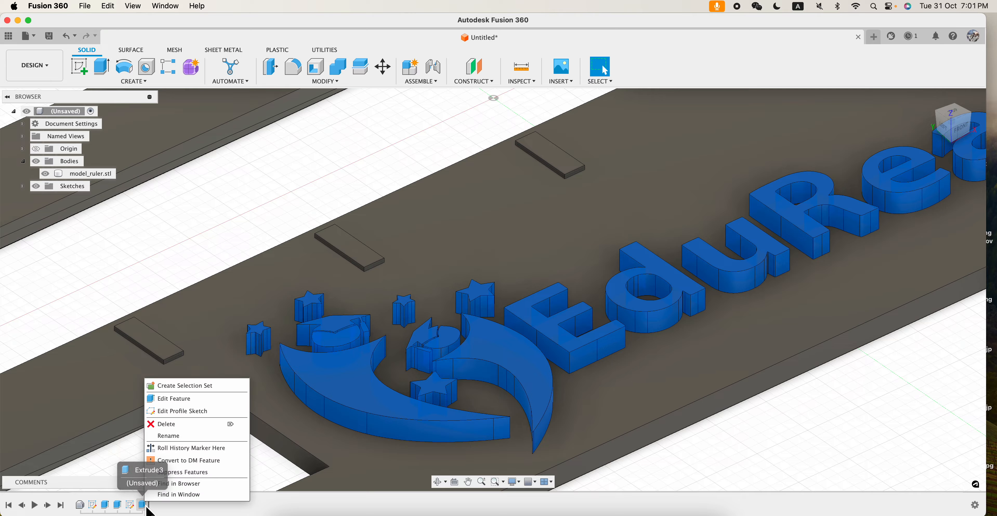
left_click(195, 403)
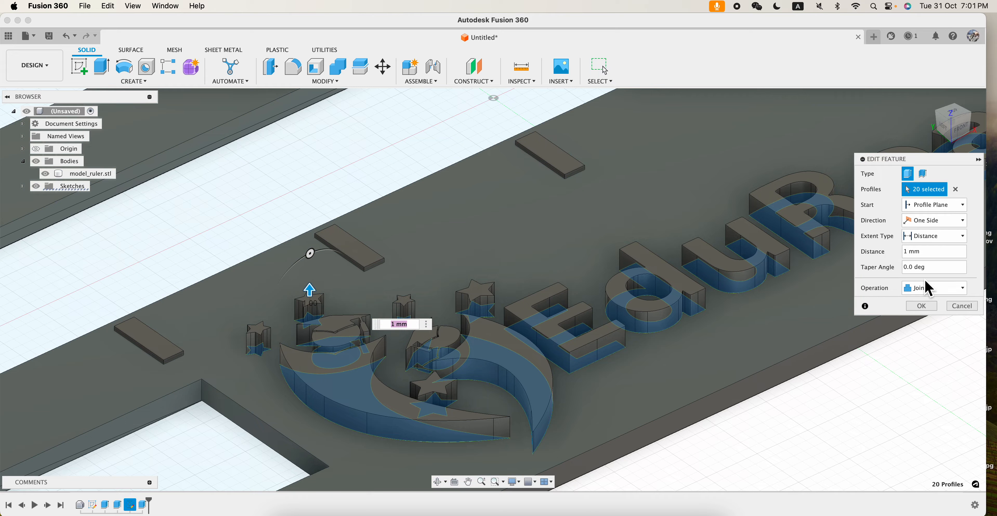
double_click(907, 252)
left_click(948, 288)
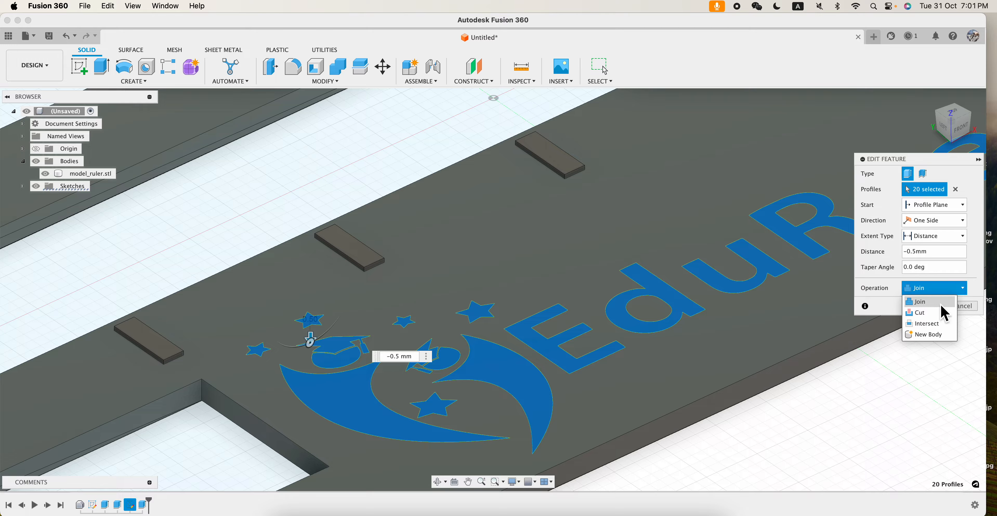
left_click(930, 311)
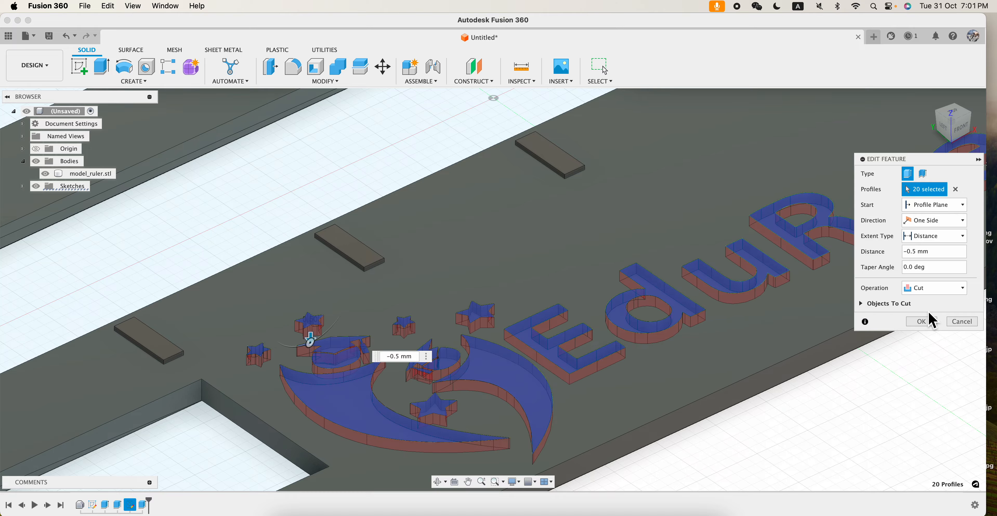
left_click(920, 323)
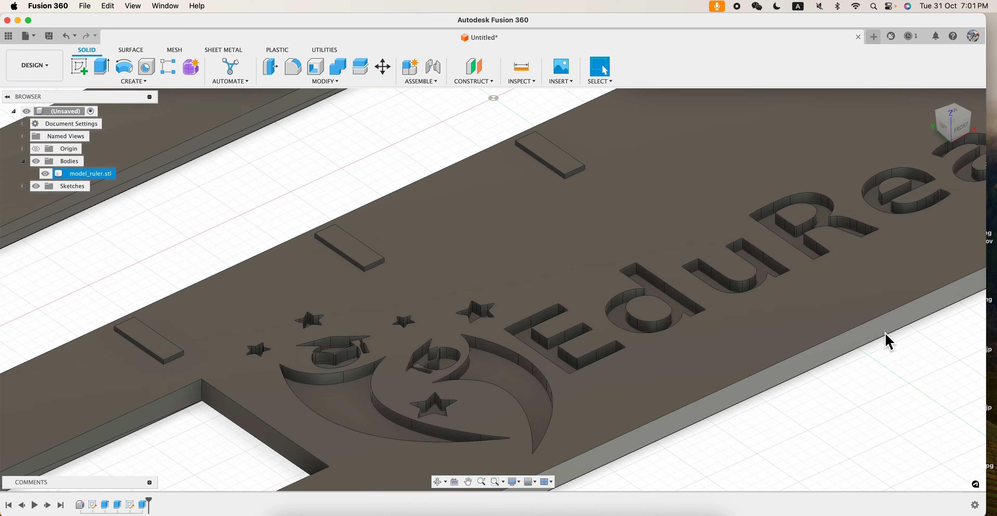
Examine the engraved EduReach logo from close up and at several angles, including its placement on the whole ruler from above
scroll(541, 379, "up", 5)
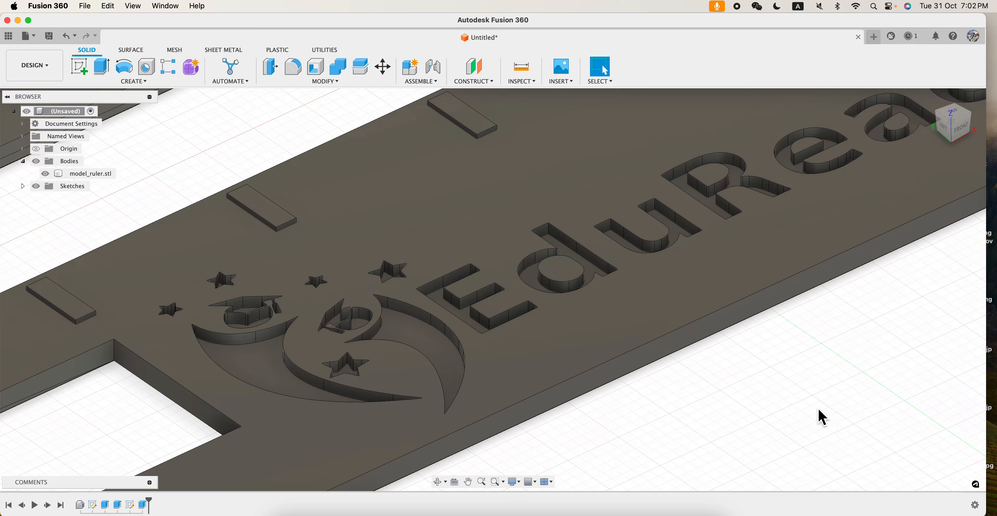
middle_click_drag(819, 410, 769, 422, "shift")
middle_click_drag(769, 385, 383, 407)
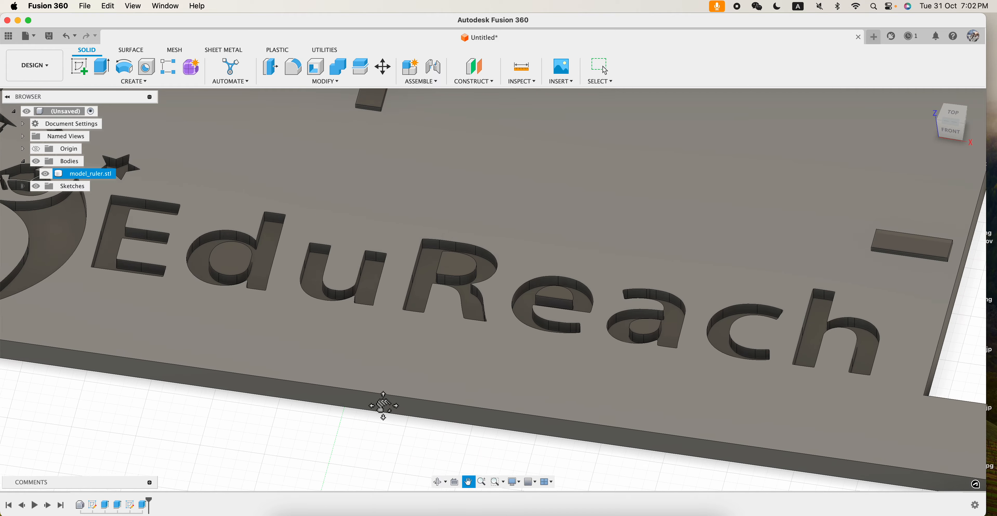
scroll(503, 401, "up", 5)
scroll(507, 400, "down", 5)
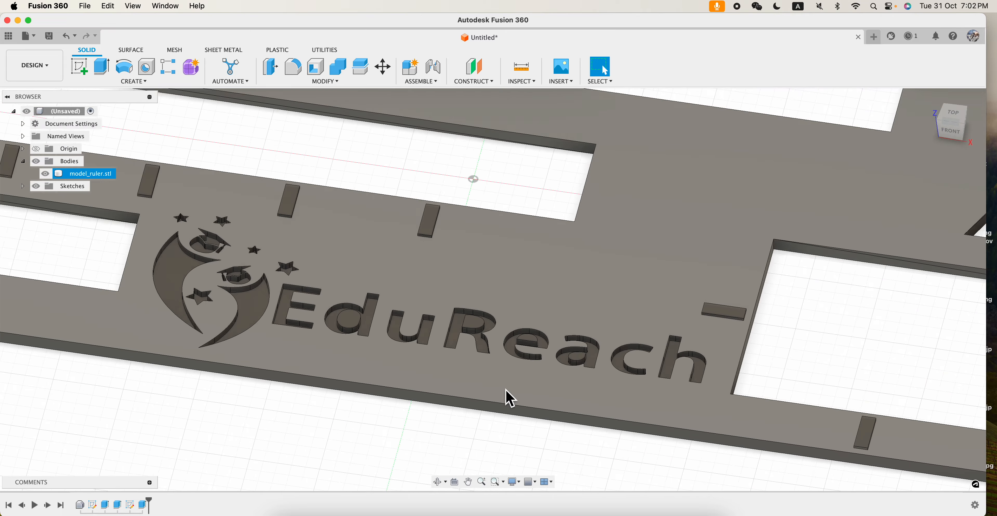
middle_click_drag(511, 378, 543, 371, "shift")
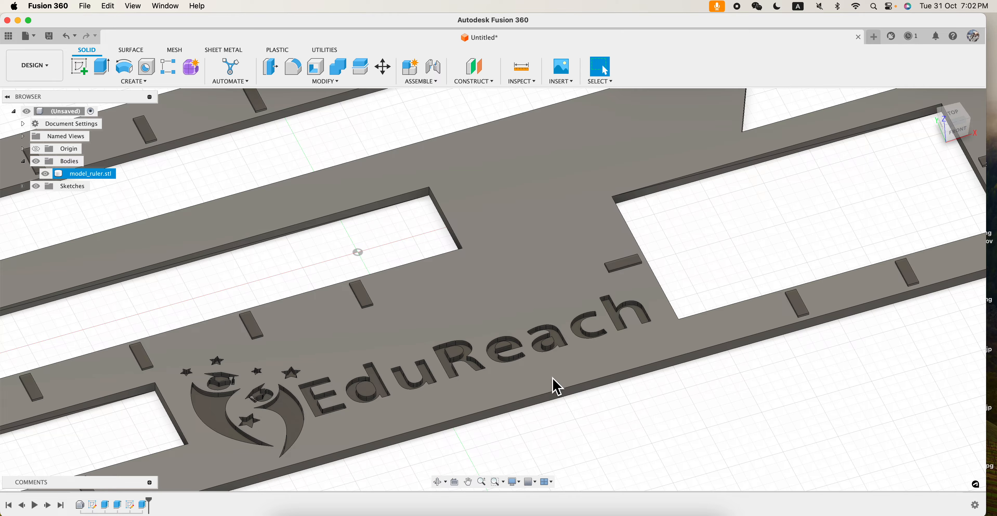
scroll(364, 385, "up", 1)
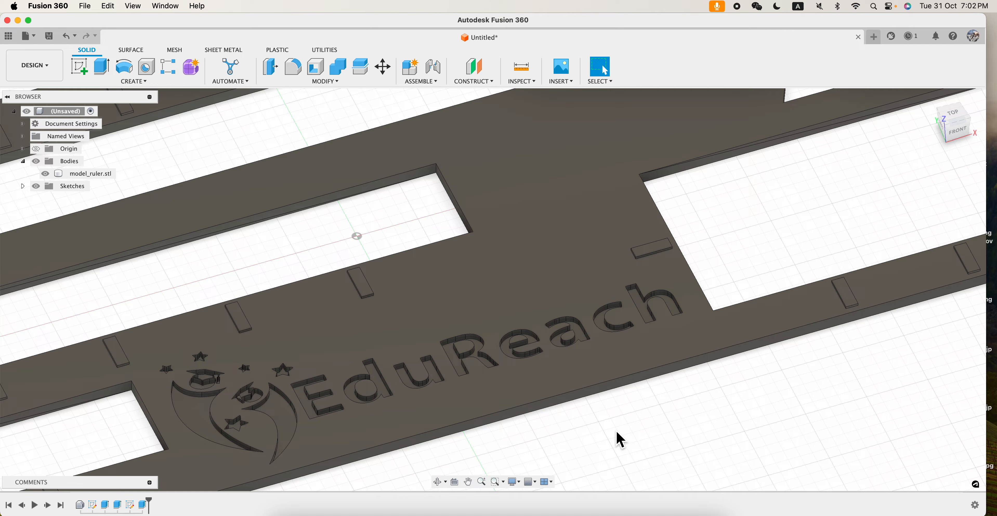
middle_click_drag(619, 439, 597, 458, "shift")
scroll(598, 459, "down", 6)
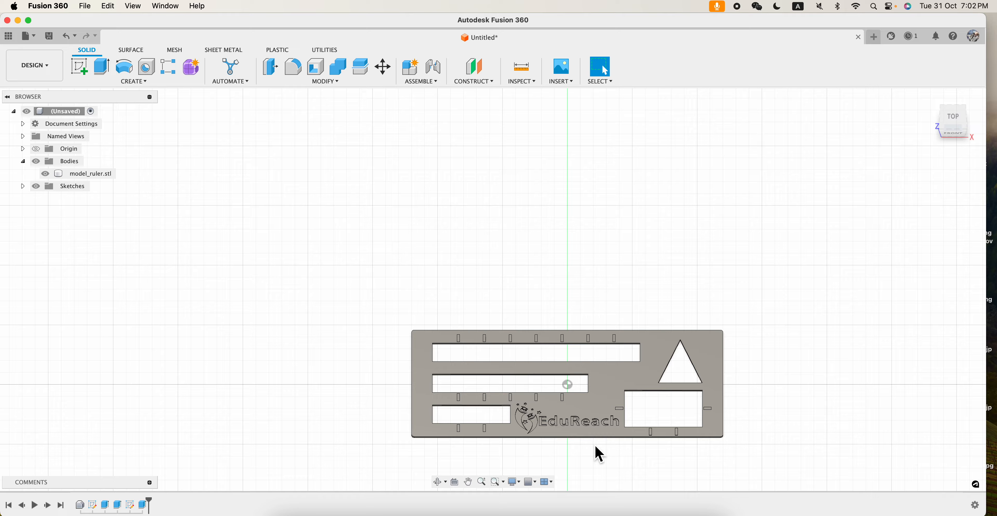
scroll(594, 449, "up", 4)
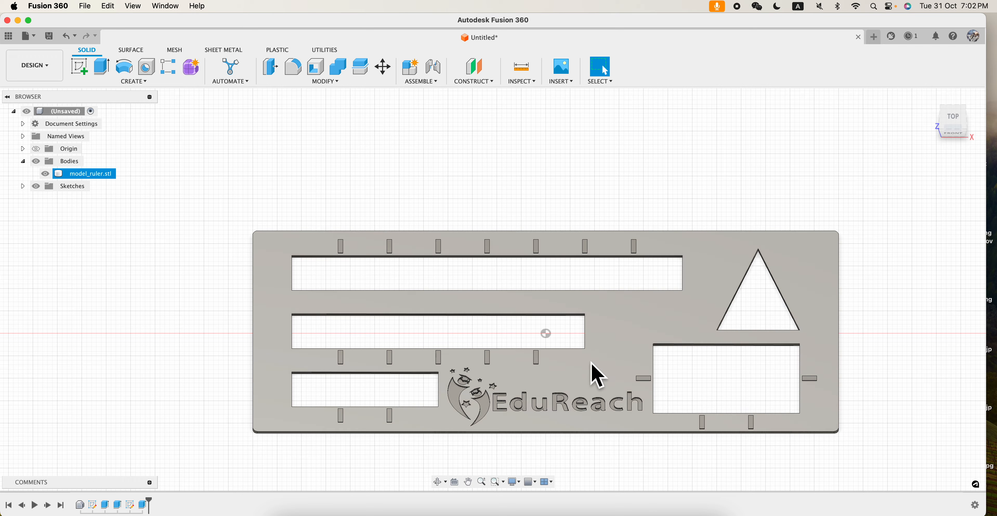
Rename the model_ruler.stl body as edureach
left_click(102, 177)
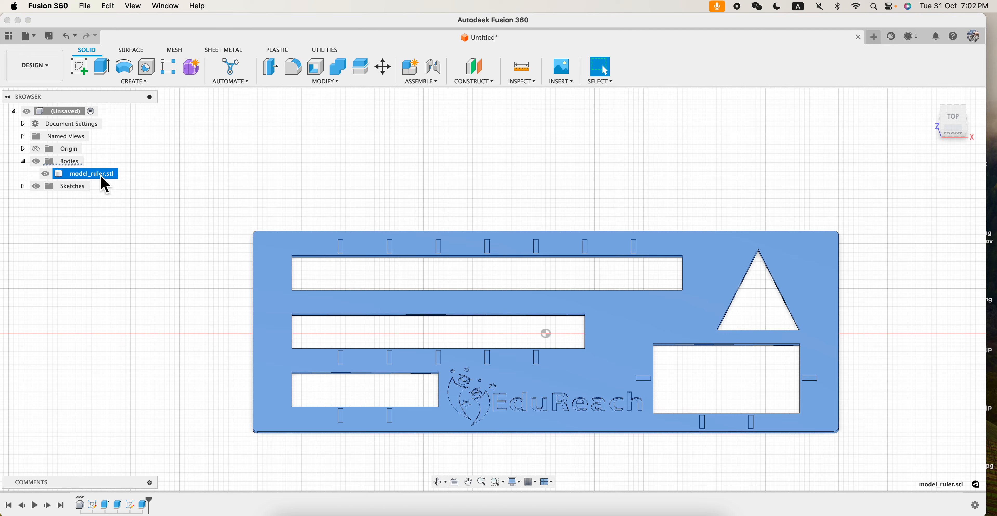
double_click(107, 176)
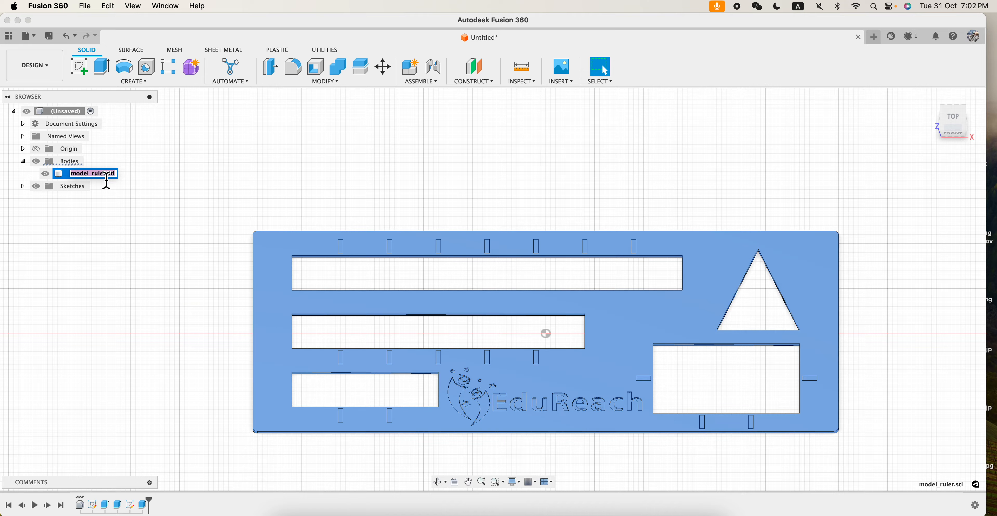
type("edureach")
key("Return")
Set up a mesh export of the edureach body in STL (Binary) format and proceed to saving the file
right_click(95, 182)
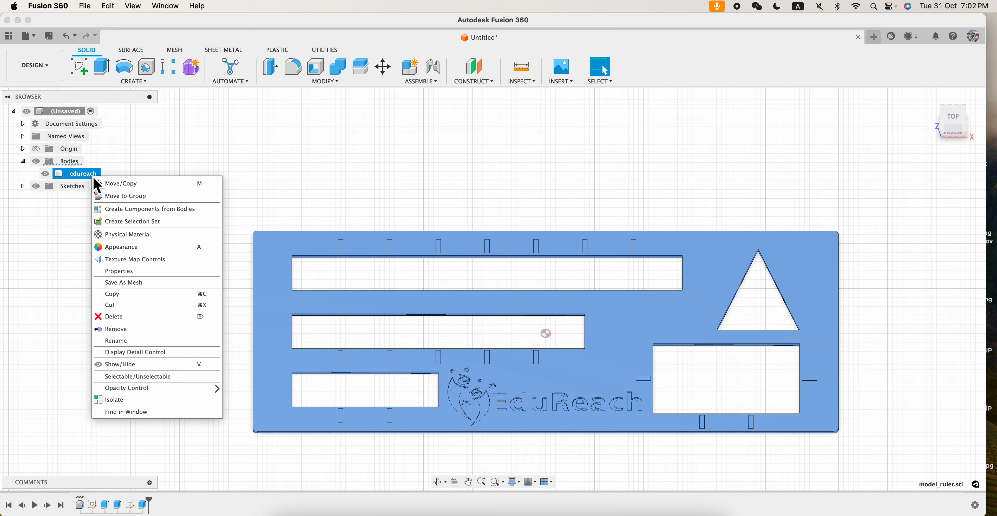
left_click(127, 282)
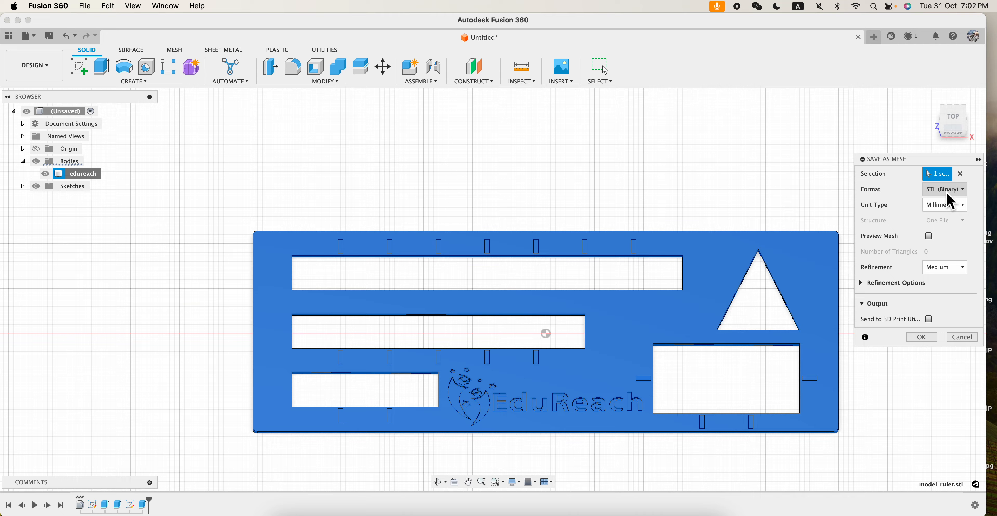
left_click(947, 193)
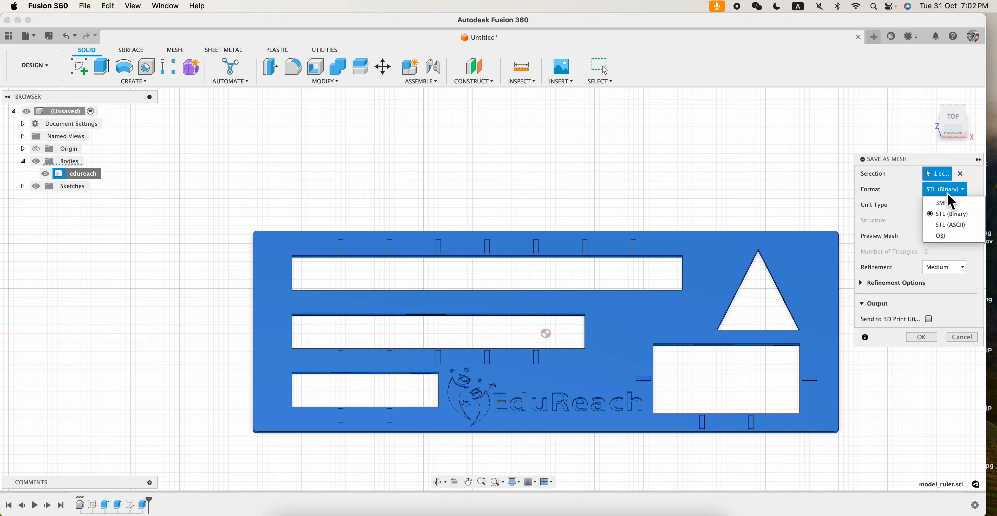
left_click(949, 204)
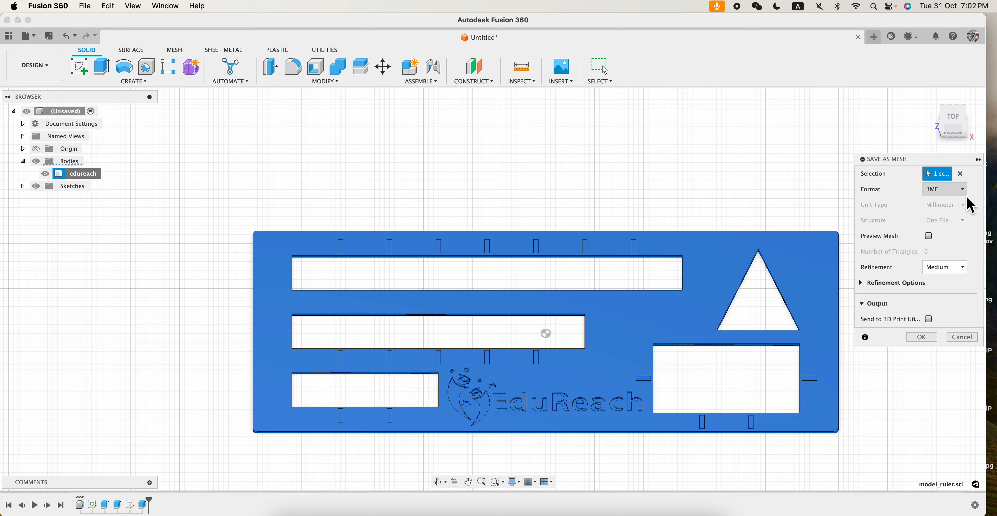
left_click(951, 194)
left_click(947, 214)
left_click(920, 337)
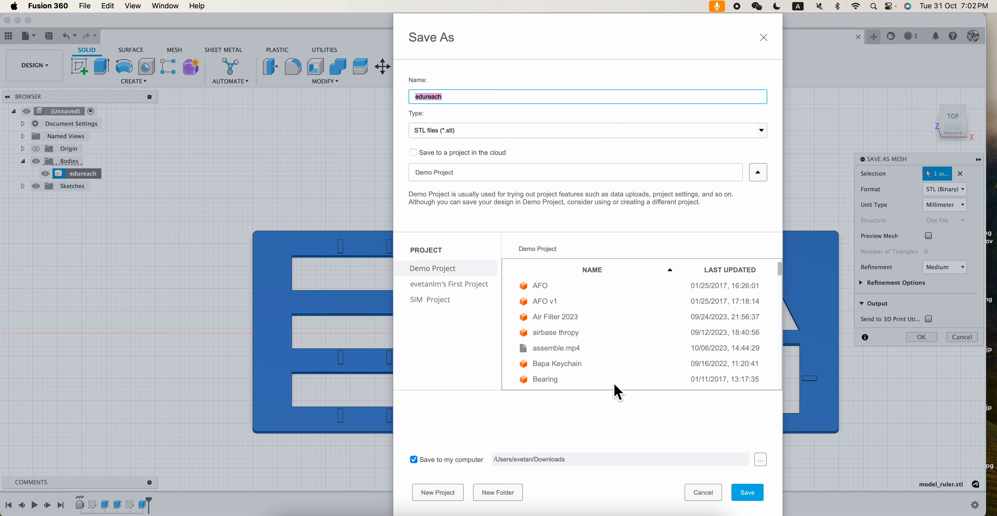
Choose the Desktop folder as the location on the computer and save the edureach STL file there
left_click(760, 460)
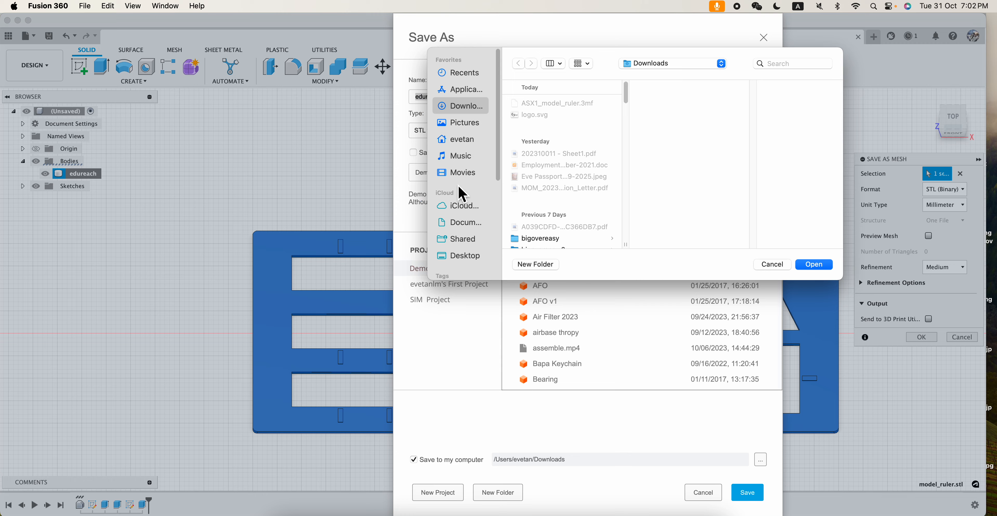
left_click(456, 255)
left_click(814, 264)
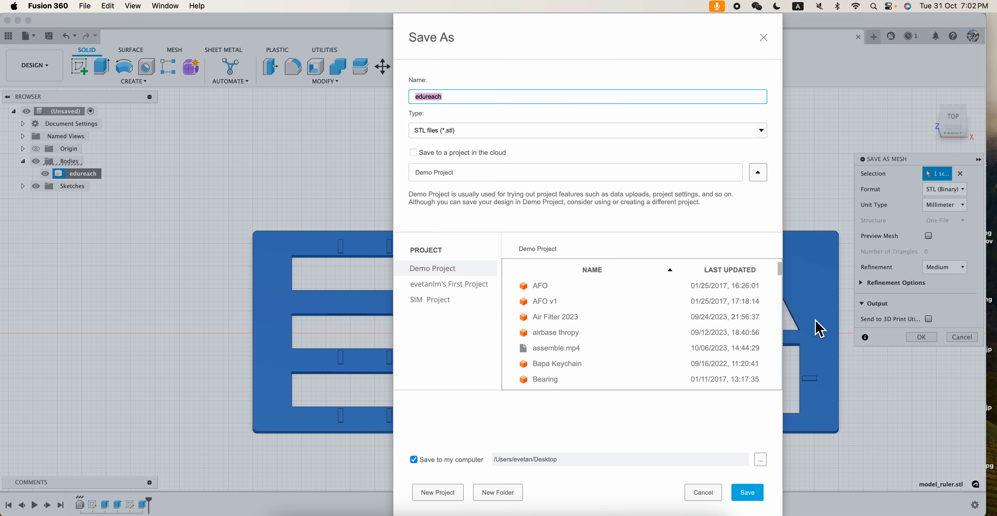
left_click(750, 497)
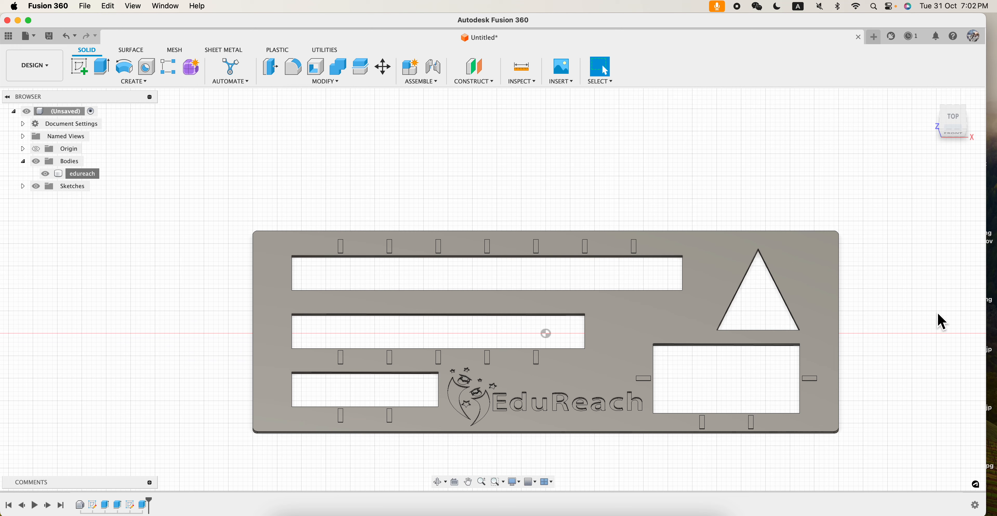